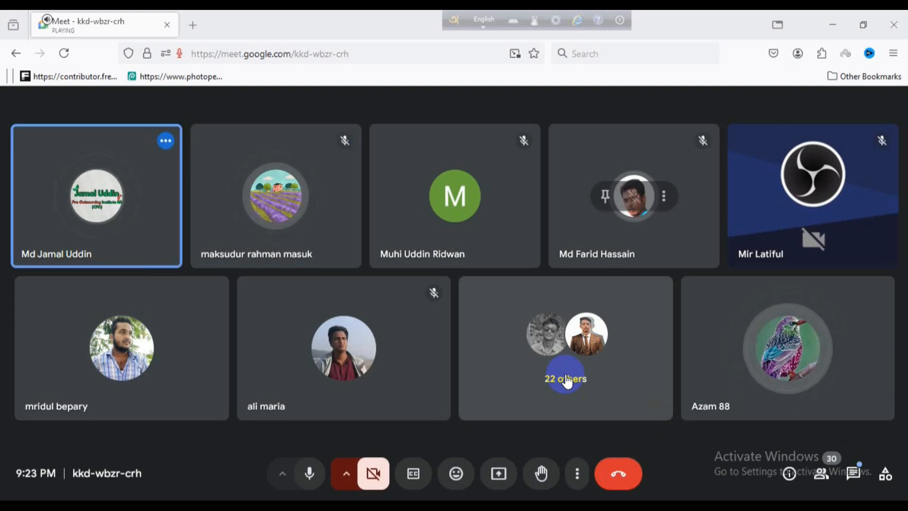
# Step: Open the meeting's participant list and look through the contributors
pyautogui.click(567, 379)
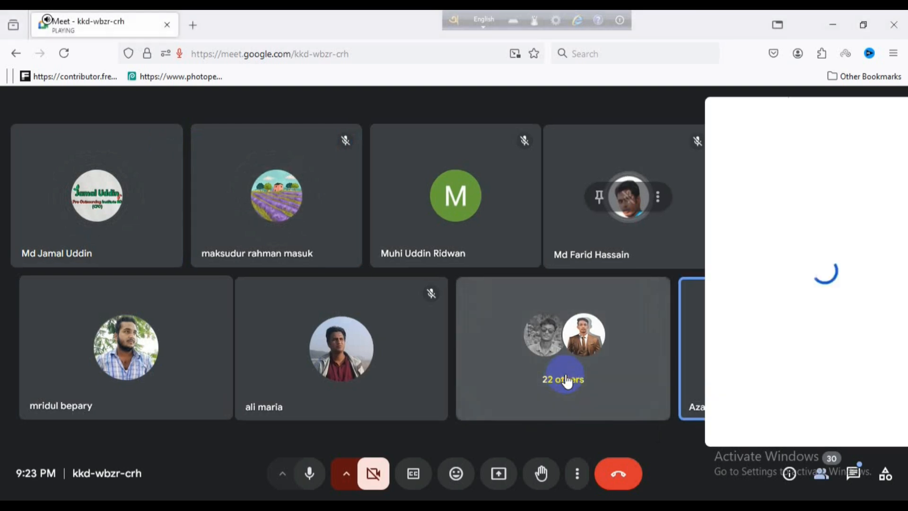
pyautogui.scroll(-3, 756, 338)
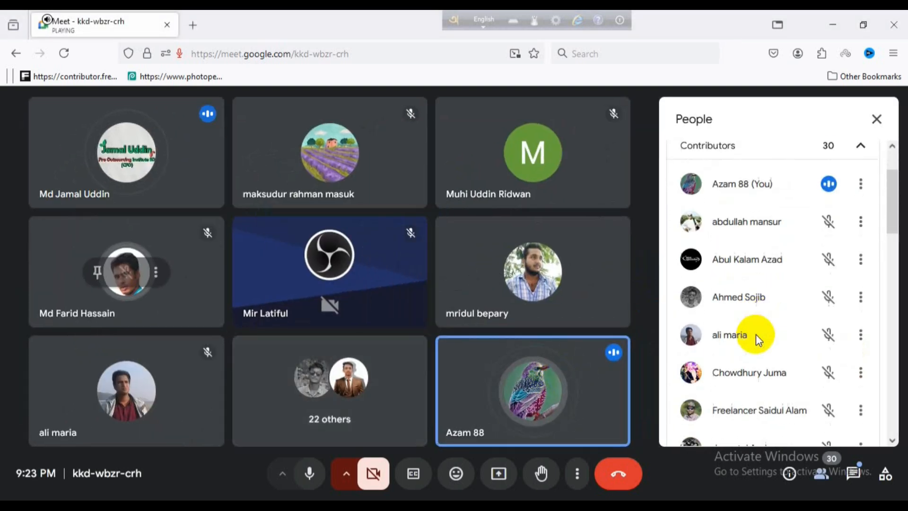
pyautogui.scroll(-1, 755, 334)
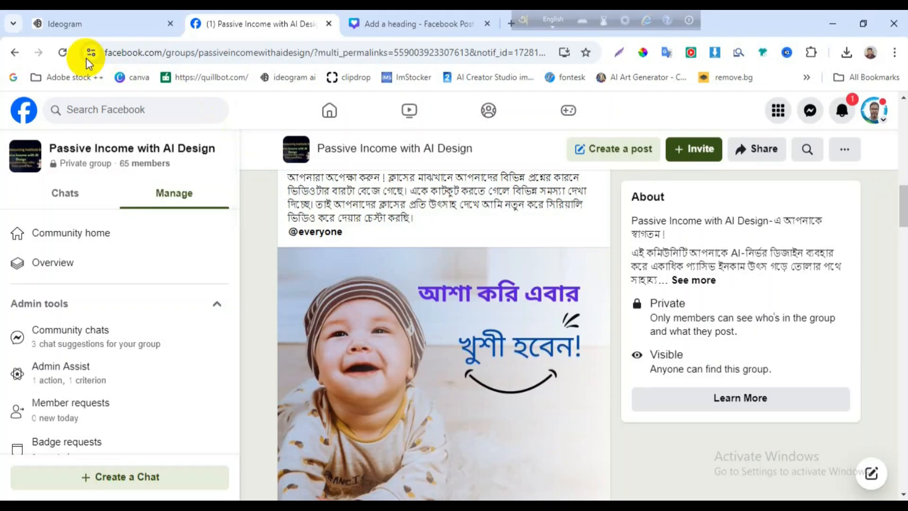
# Step: Switch to Ideogram, open the teddy bear prompt for review, and return to the explore page
pyautogui.click(73, 25)
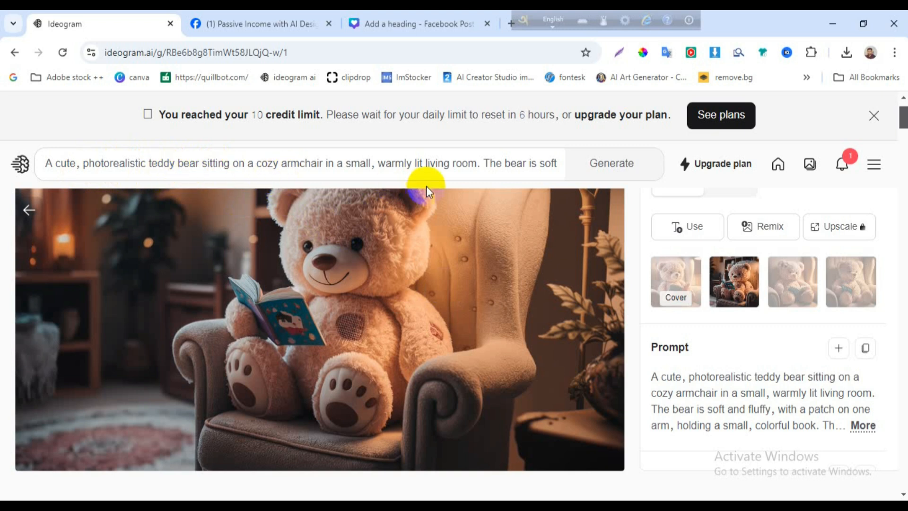
pyautogui.click(457, 165)
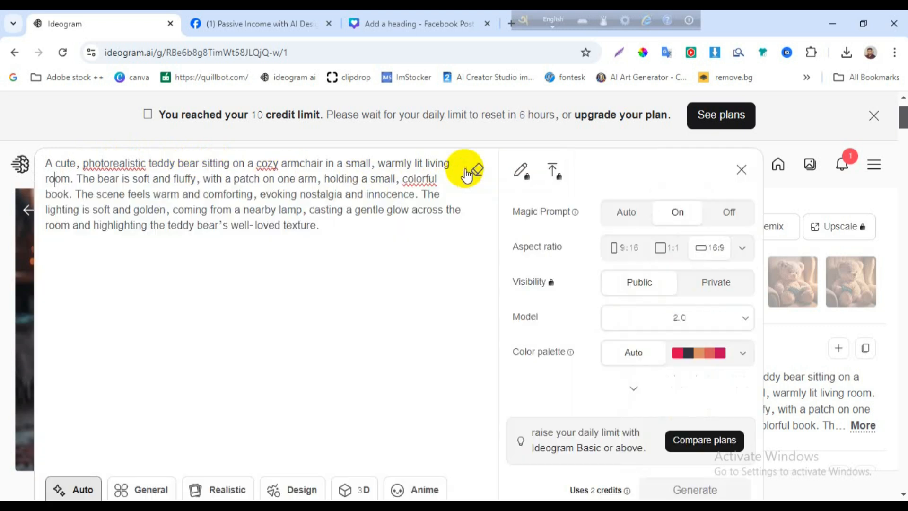
pyautogui.click(13, 53)
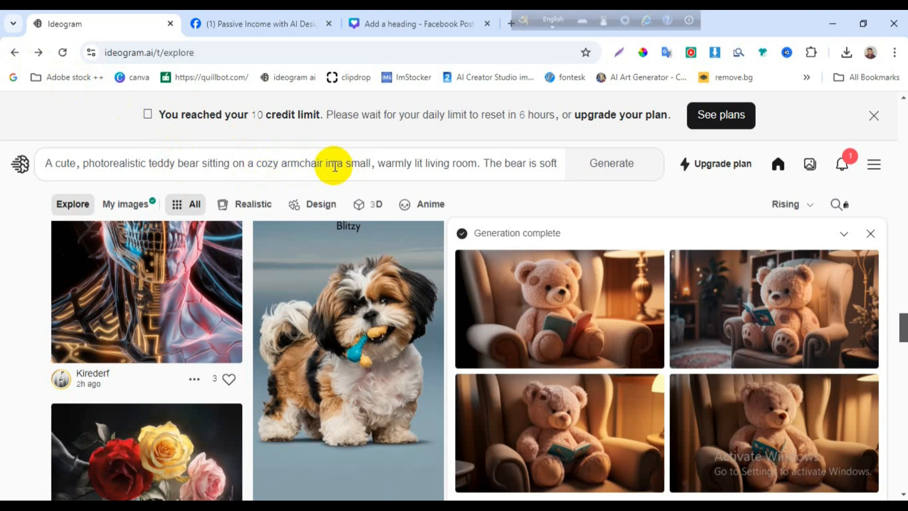
# Step: Set the aspect ratio to 1:1 in the teddy bear prompt's generation settings and close the prompt editor
pyautogui.click(392, 166)
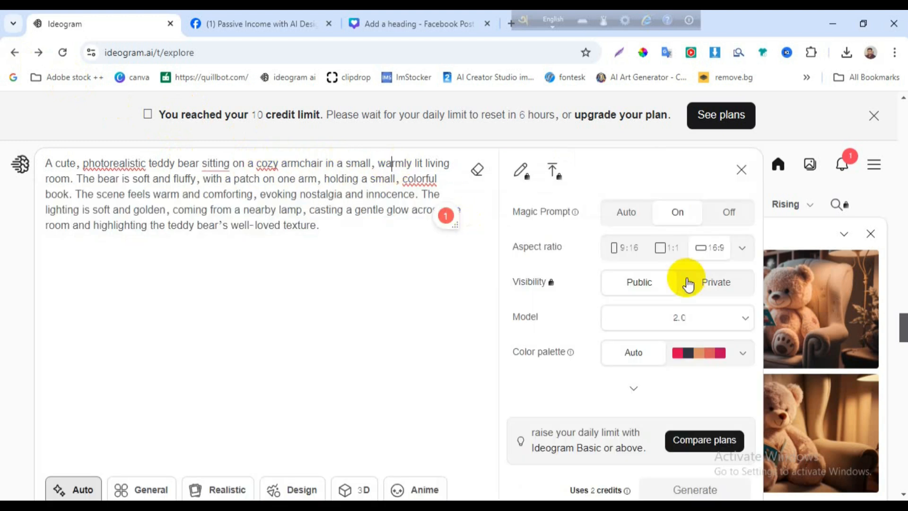
pyautogui.click(665, 255)
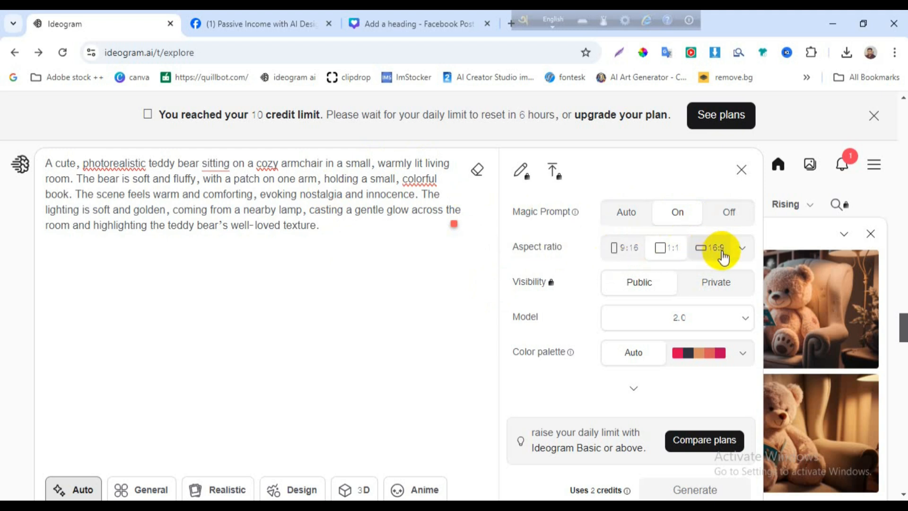
pyautogui.click(598, 275)
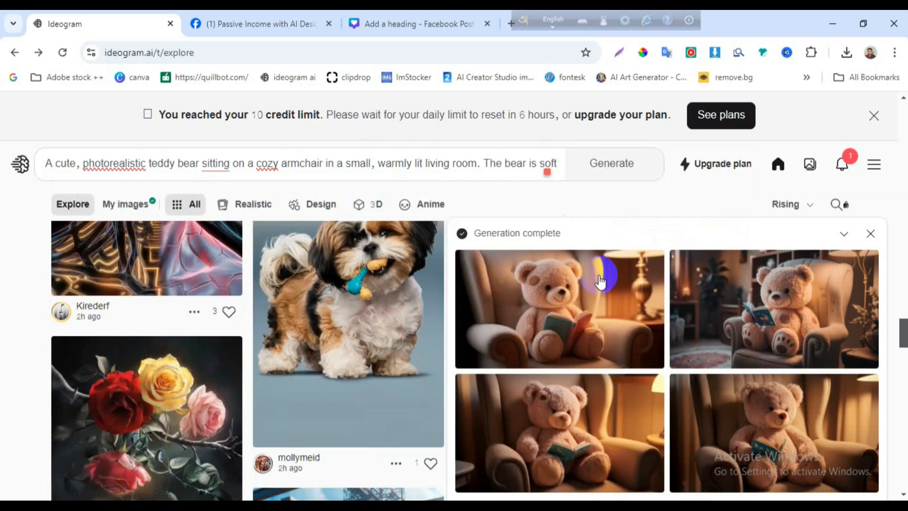
pyautogui.click(516, 165)
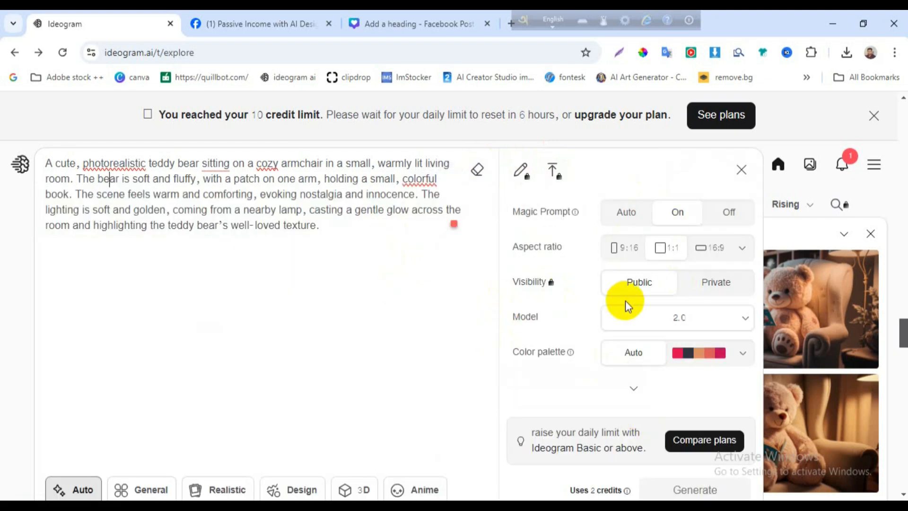
pyautogui.click(741, 170)
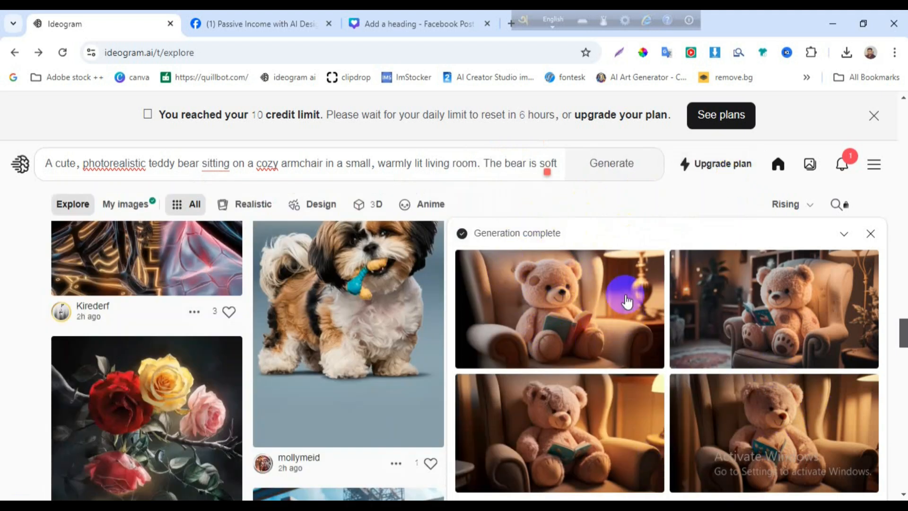
# Step: Open the completed teddy bear generation and compare its four variations, returning to the second one
pyautogui.click(568, 311)
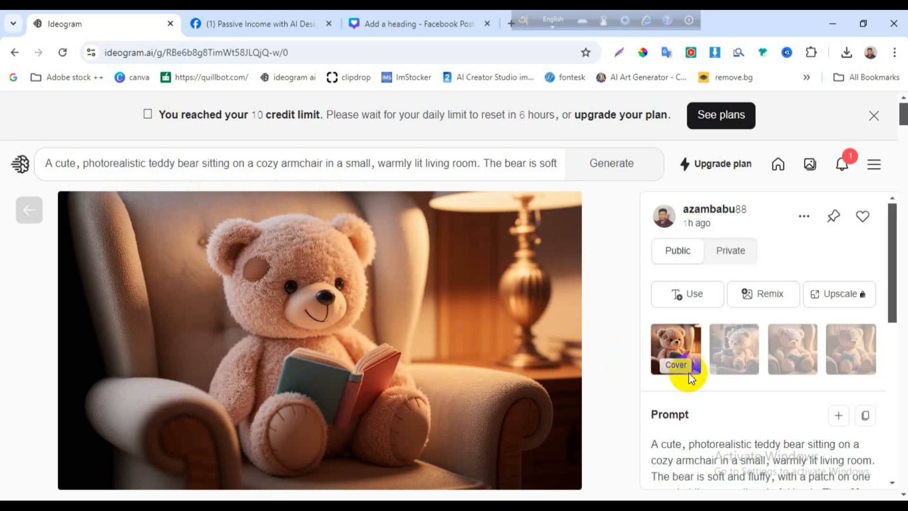
pyautogui.click(732, 353)
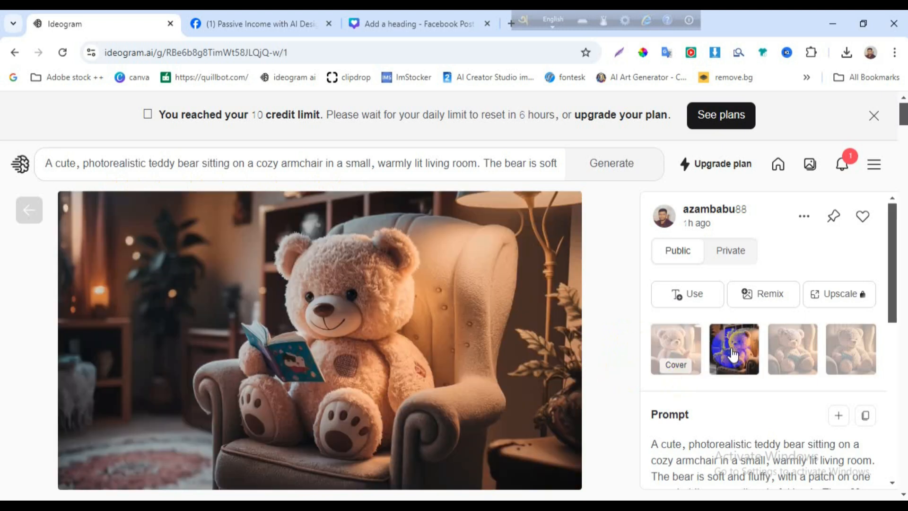
pyautogui.click(472, 436)
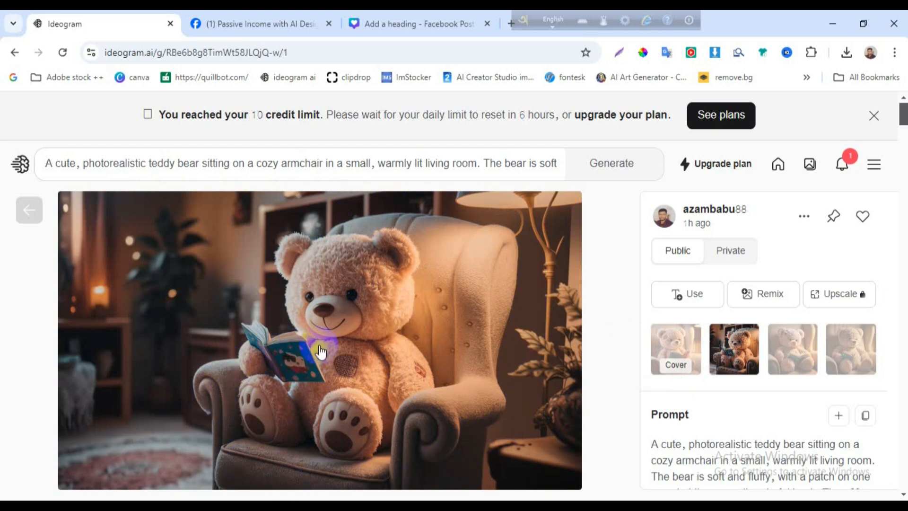
pyautogui.click(803, 351)
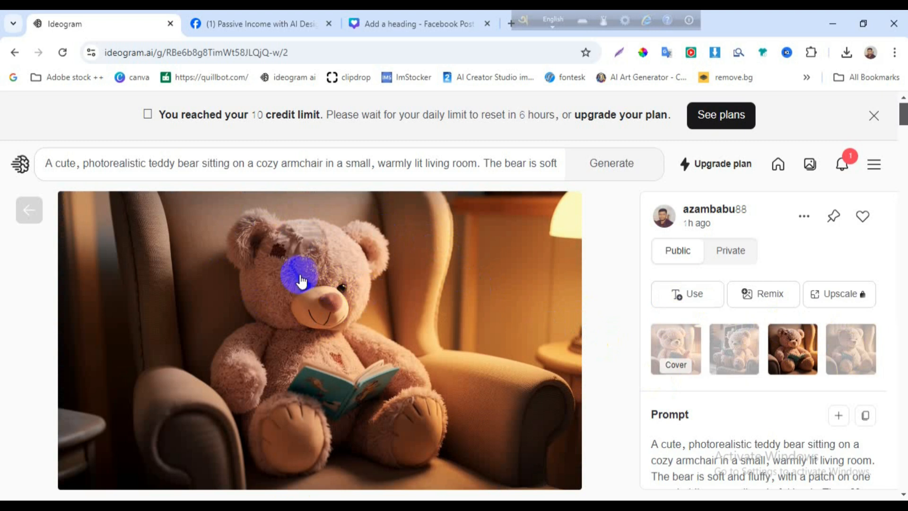
pyautogui.click(851, 352)
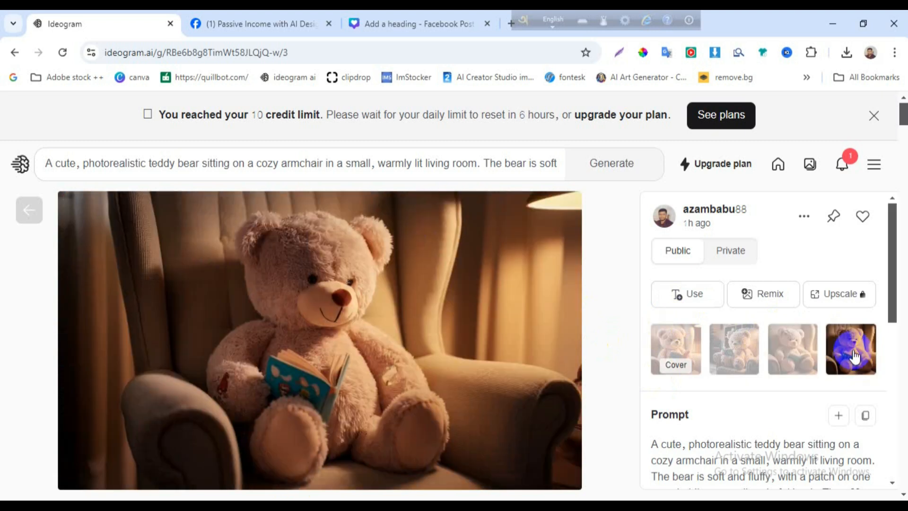
pyautogui.click(728, 360)
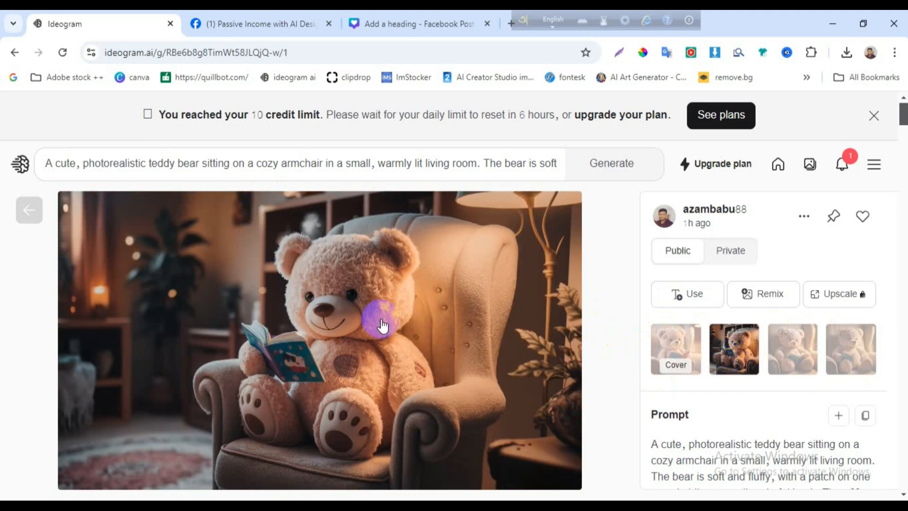
# Step: Download the second teddy bear variation as a JPEG at 70% quality
pyautogui.click(807, 218)
pyautogui.moveTo(735, 421)
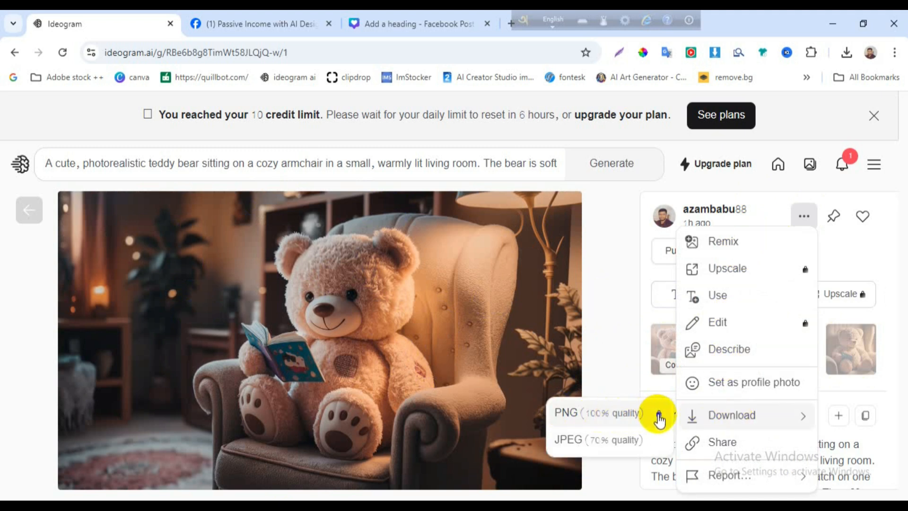
pyautogui.click(602, 448)
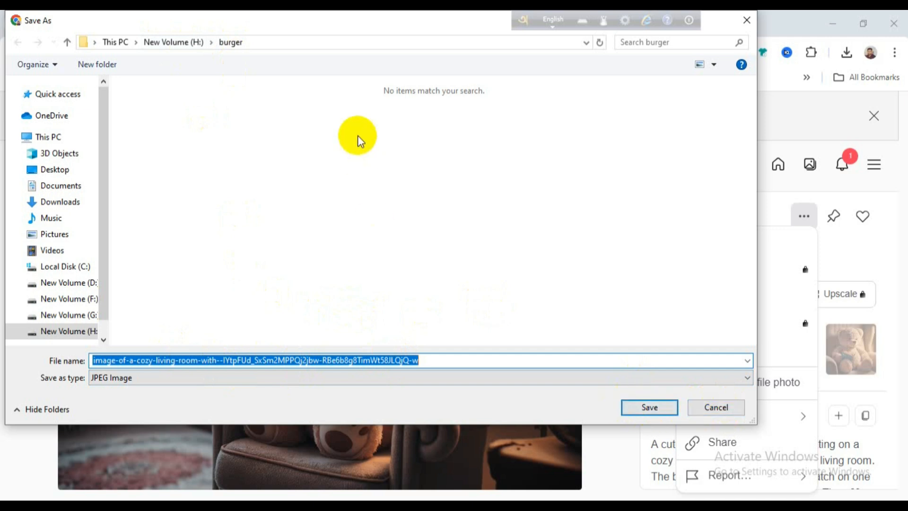
pyautogui.click(725, 410)
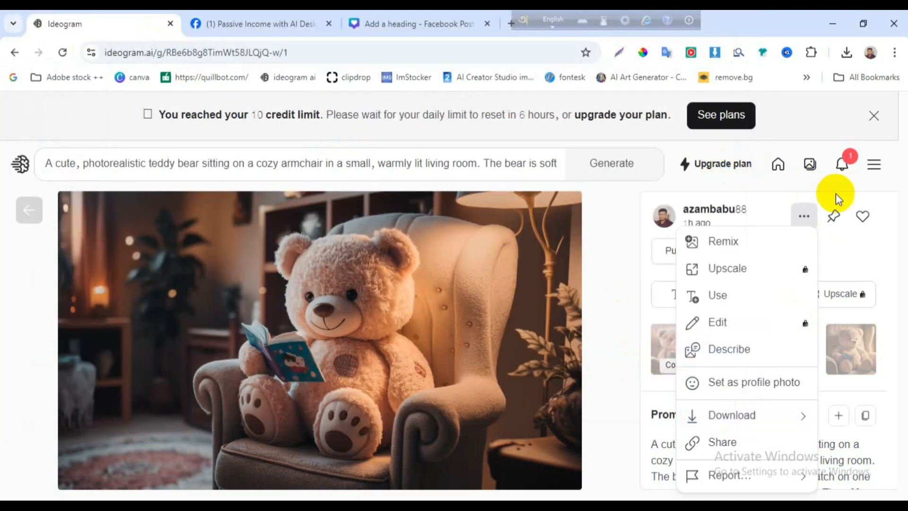
pyautogui.click(397, 349)
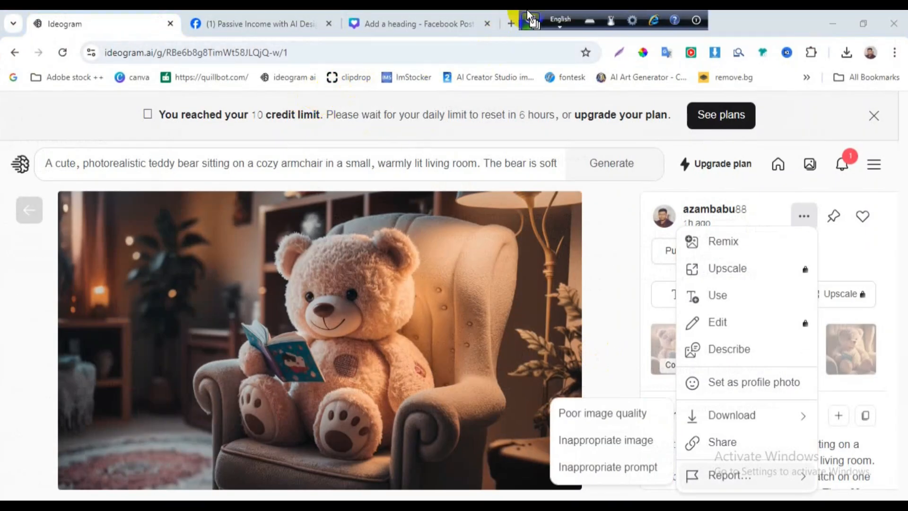
# Step: Open Clipdrop in a new browser tab and choose its Cleanup tool
pyautogui.moveTo(527, 12); pyautogui.dragTo(730, 21)
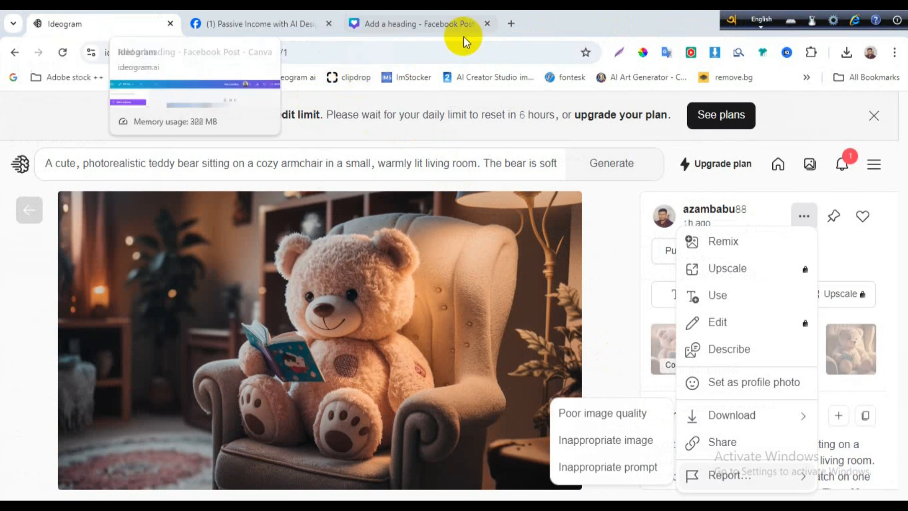
pyautogui.click(510, 24)
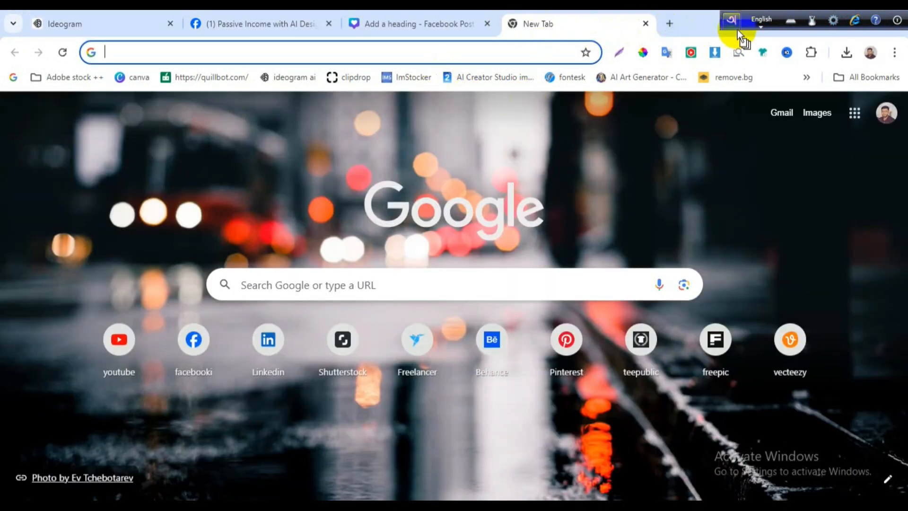
pyautogui.click(359, 78)
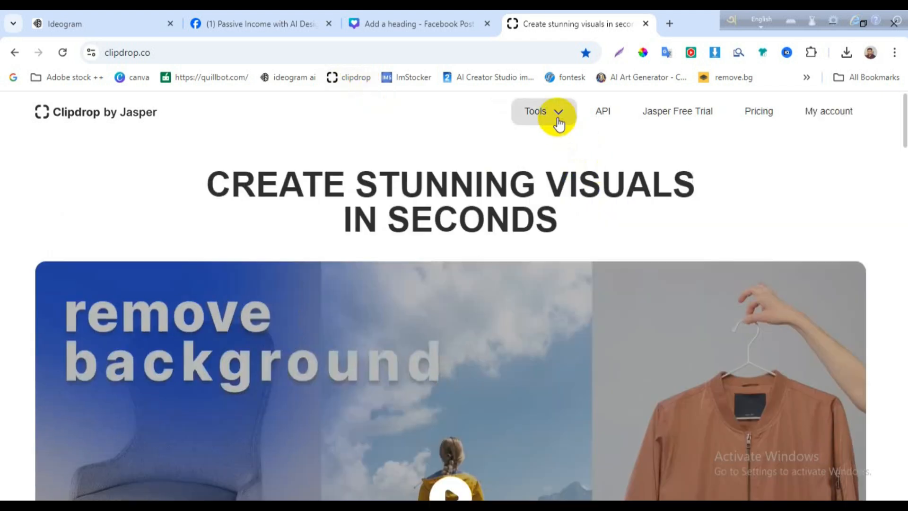
pyautogui.click(558, 118)
pyautogui.click(561, 185)
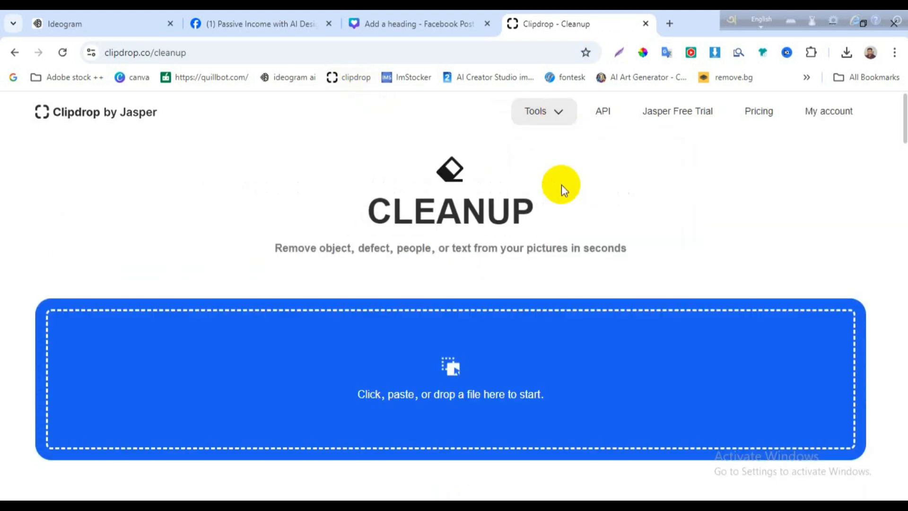
# Step: Upload the photorealistic cozy living room teddy bear image from the burger folder into Cleanup
pyautogui.click(458, 367)
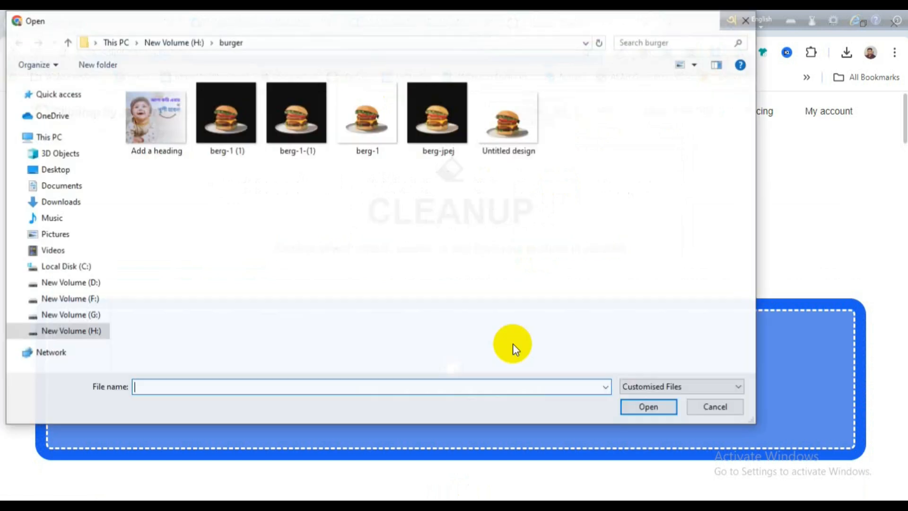
pyautogui.click(226, 126)
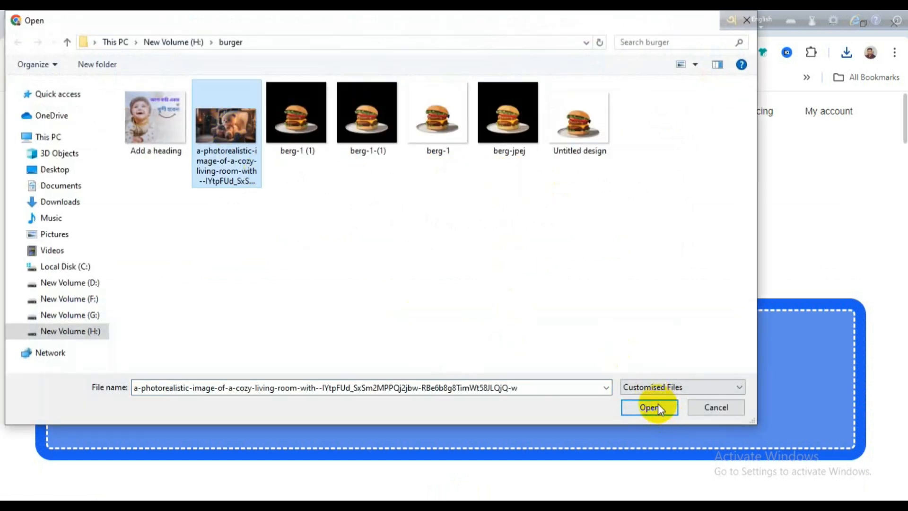
pyautogui.click(656, 407)
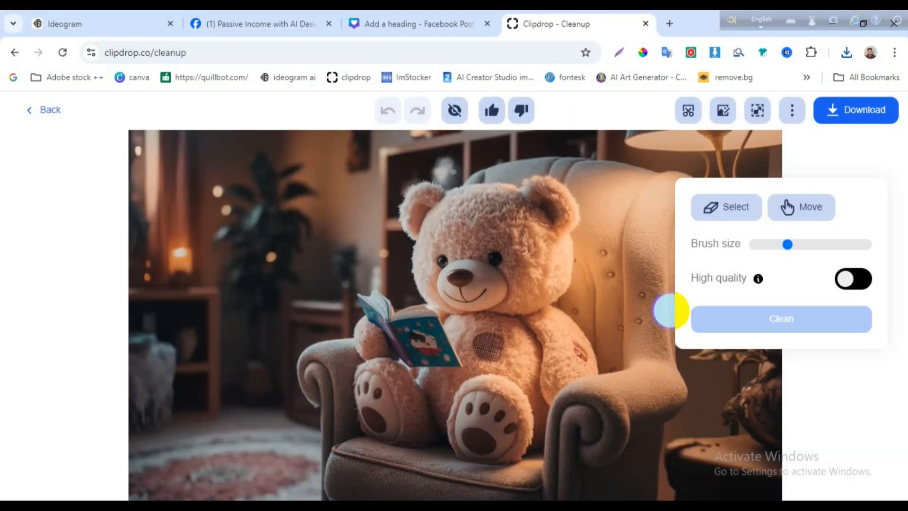
# Step: Reduce the brush size, paint over the small object on the side table beside the armchair, and clean it away
pyautogui.moveTo(788, 247); pyautogui.dragTo(762, 245)
pyautogui.moveTo(716, 440); pyautogui.dragTo(675, 450)
pyautogui.click(776, 326)
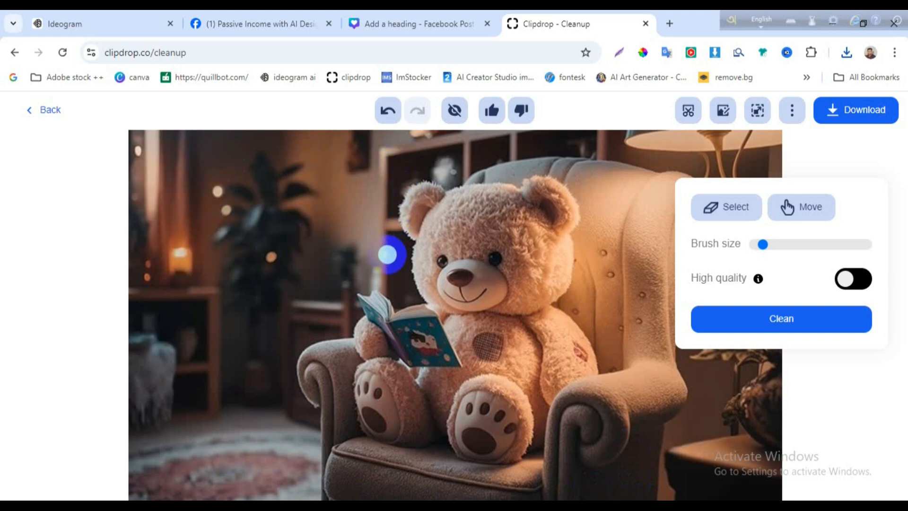
# Step: Clean away the small bright spots around the shelf, plant, background wall and curtain edge by brushing over them
pyautogui.click(738, 319)
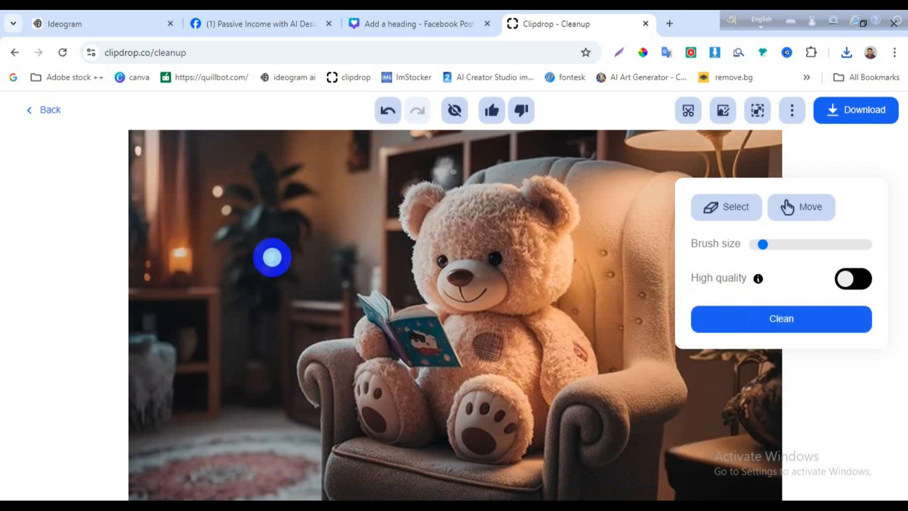
pyautogui.click(785, 337)
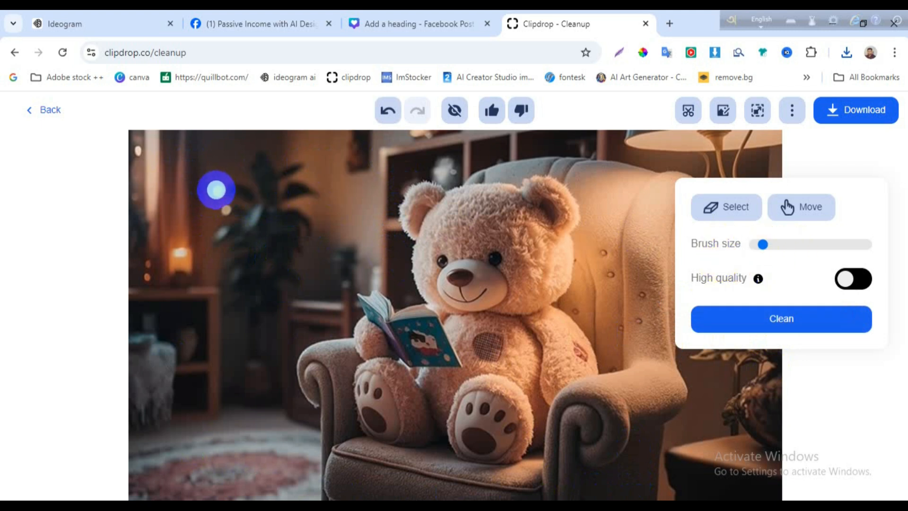
pyautogui.moveTo(216, 189); pyautogui.dragTo(222, 211)
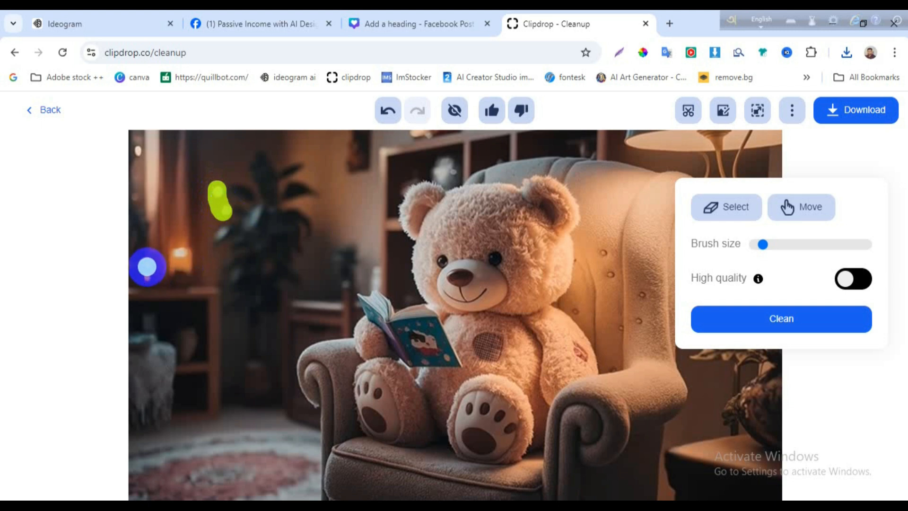
pyautogui.moveTo(148, 265); pyautogui.dragTo(147, 279)
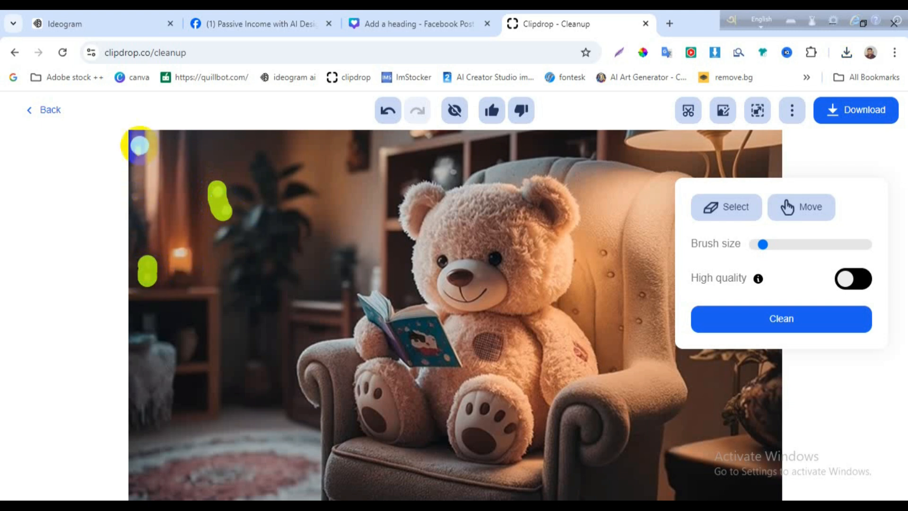
pyautogui.click(137, 150)
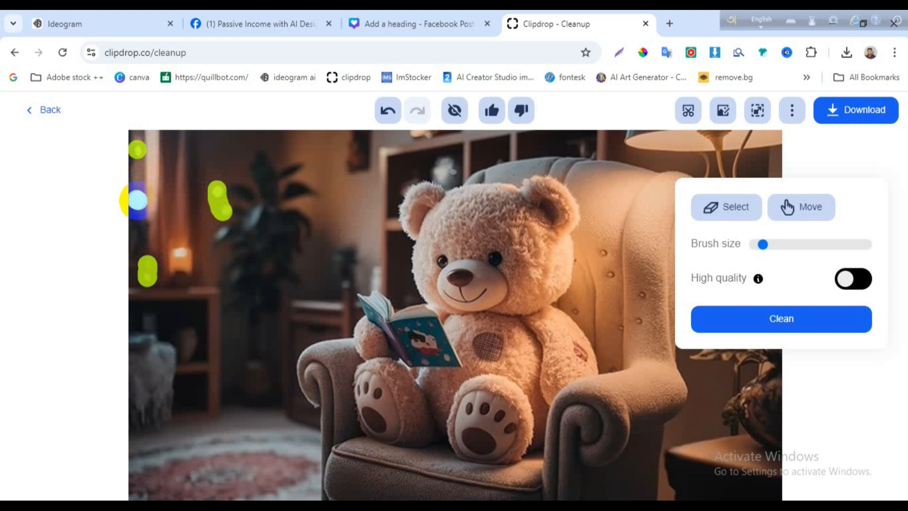
pyautogui.click(137, 200)
pyautogui.click(777, 318)
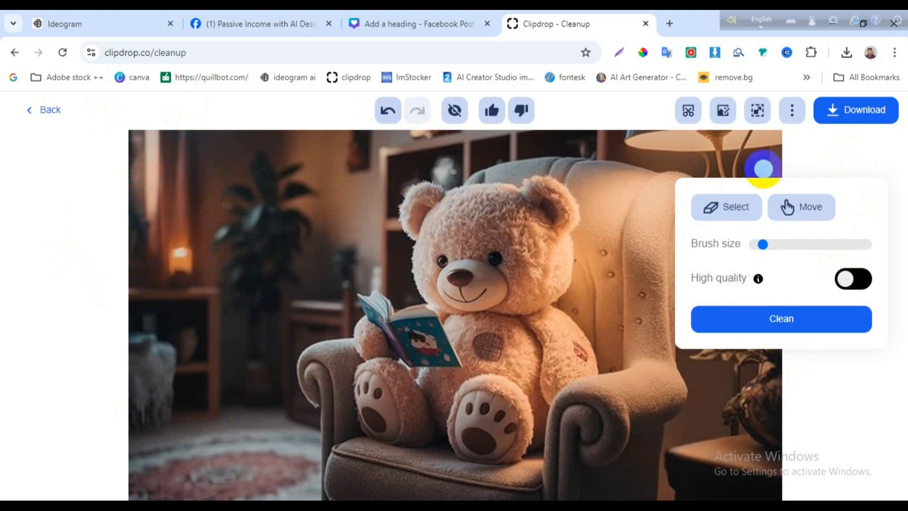
# Step: Download the cleaned teddy bear image and save it as a JPEG named 2 in the burger folder
pyautogui.click(857, 113)
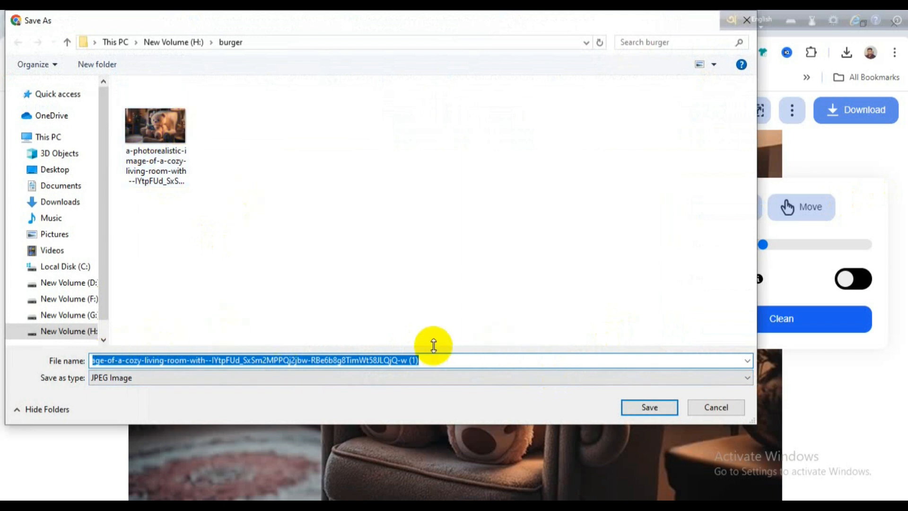
pyautogui.write('2')
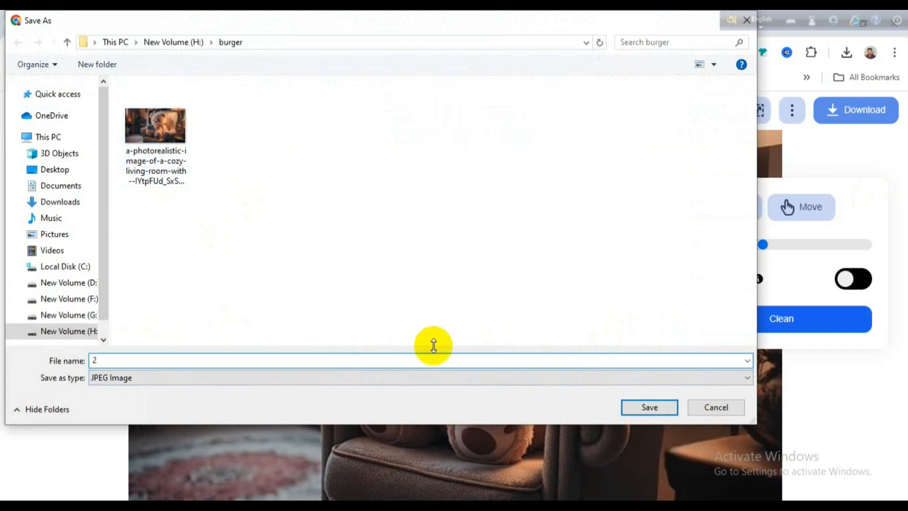
pyautogui.click(649, 407)
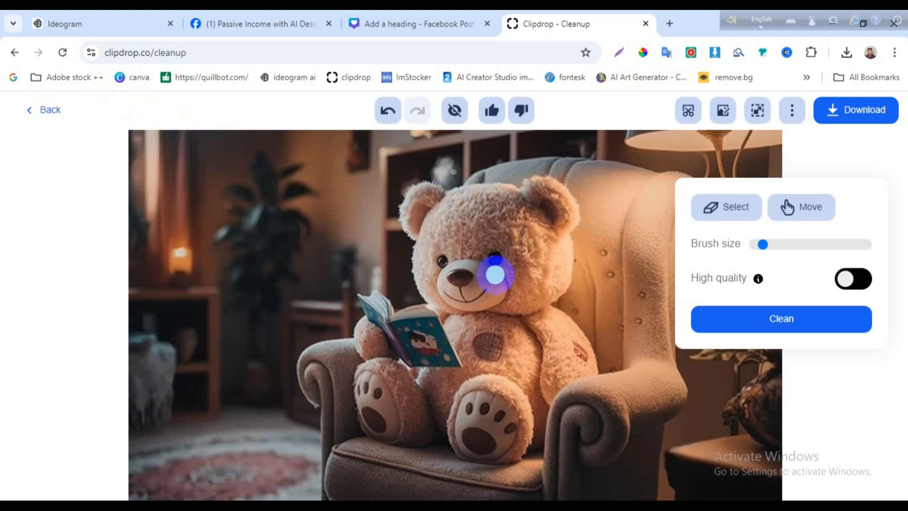
# Step: Open Canva in a new browser tab and start a blank Facebook Post design with the uploaded files showing
pyautogui.click(668, 24)
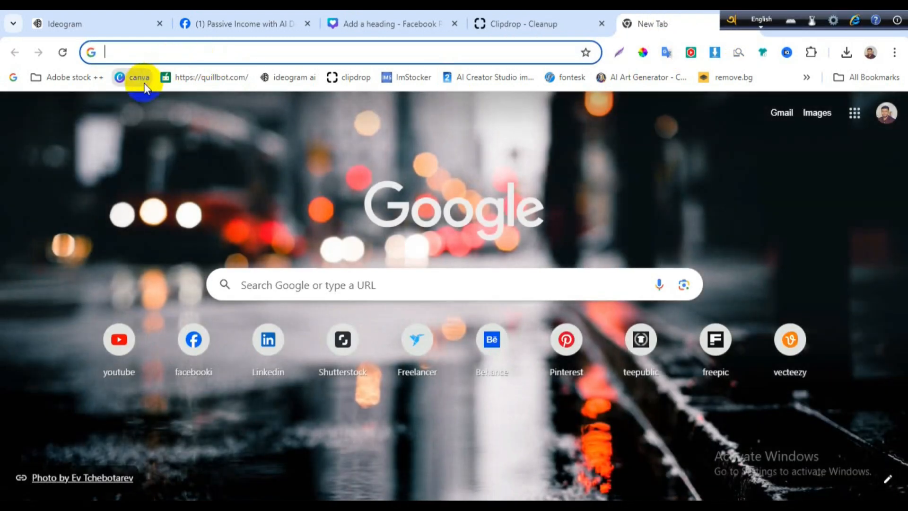
pyautogui.click(140, 77)
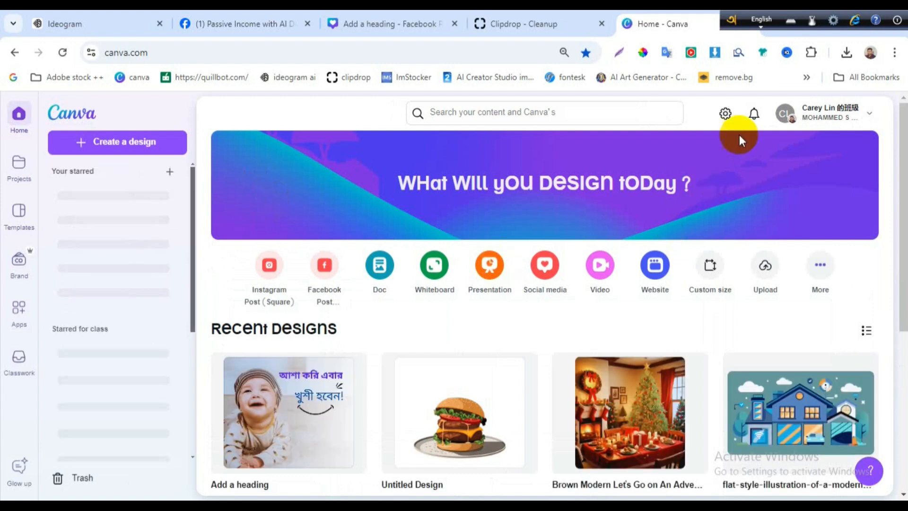
pyautogui.click(20, 329)
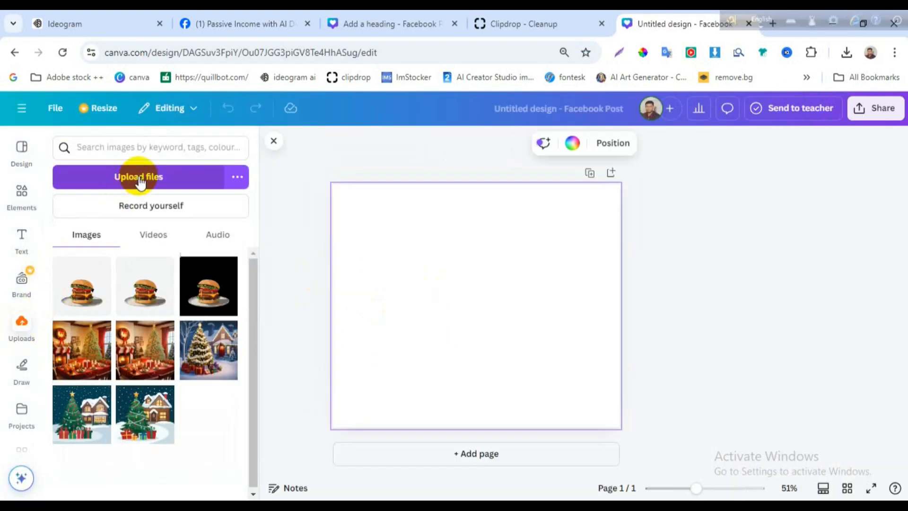
# Step: Upload the image file 2 from the burger folder and place it across the width of the blank page
pyautogui.click(140, 179)
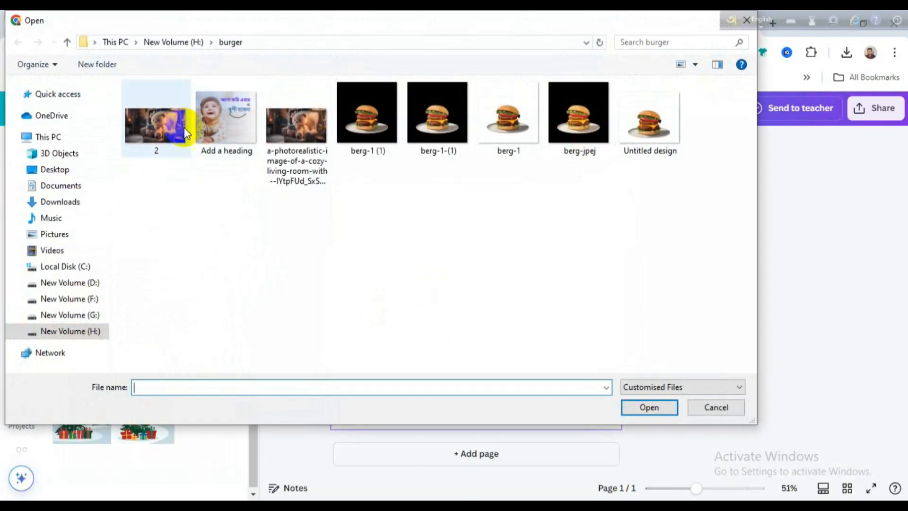
pyautogui.click(146, 127)
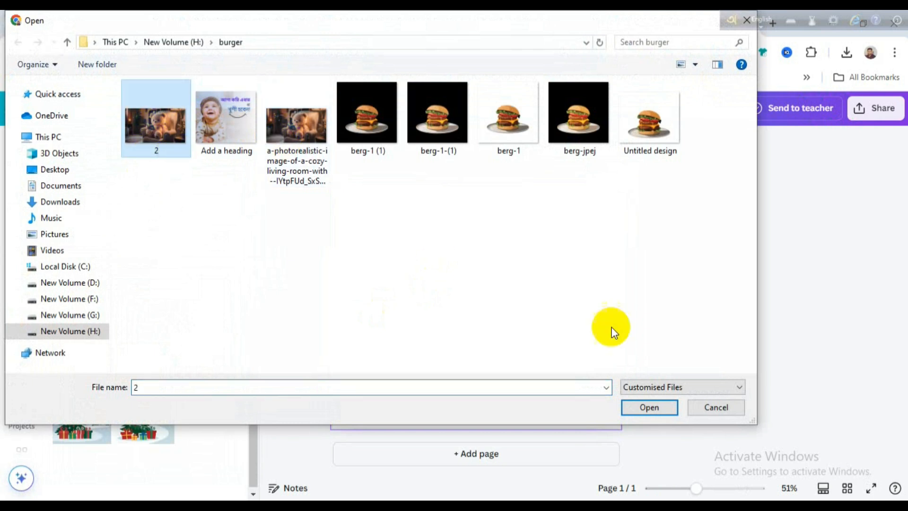
pyautogui.click(649, 407)
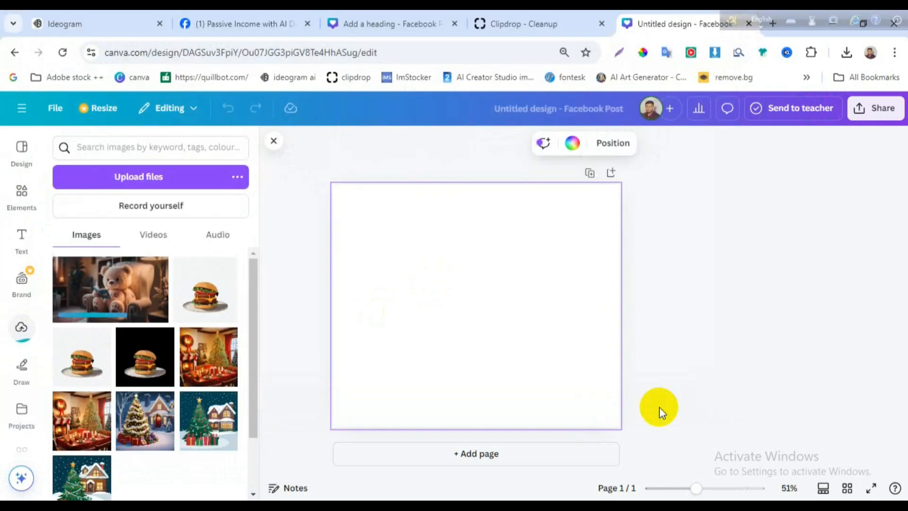
pyautogui.click(553, 297)
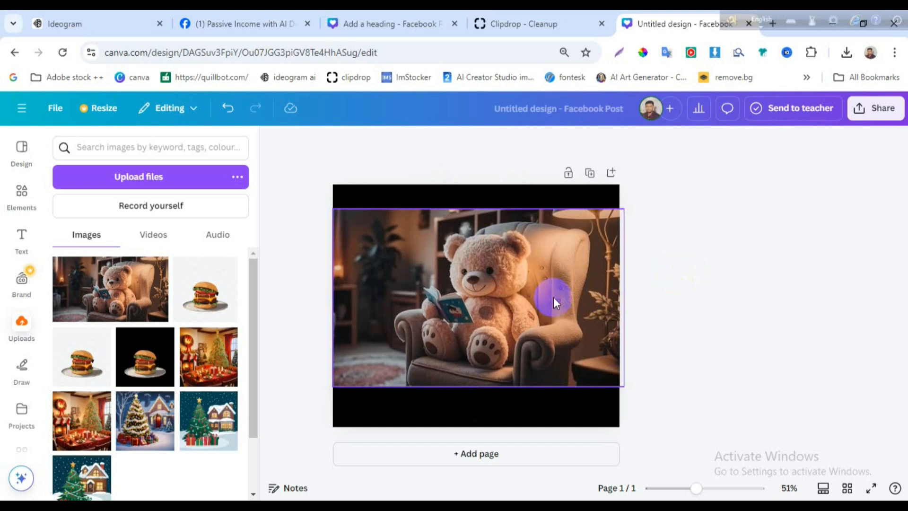
pyautogui.click(699, 266)
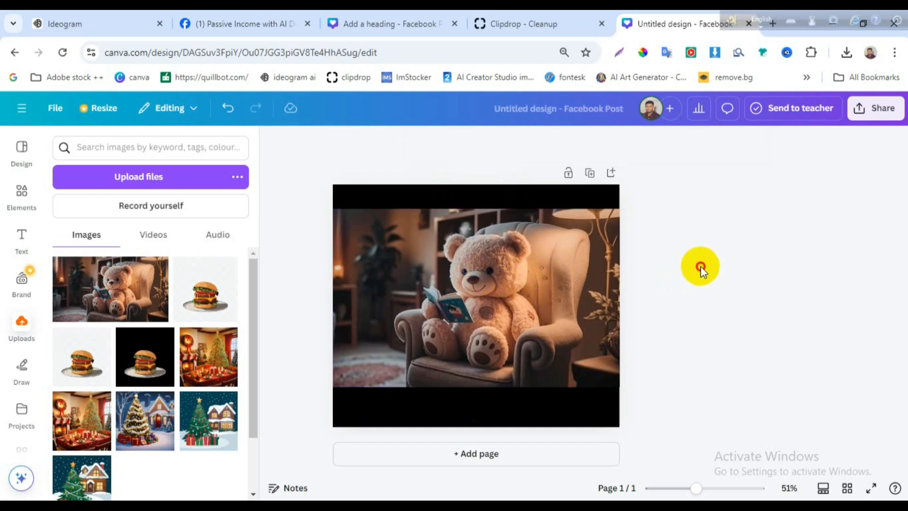
# Step: Upscale the teddy bear image 4x with the Image Upscaler app and replace the original on the page with it
pyautogui.click(469, 260)
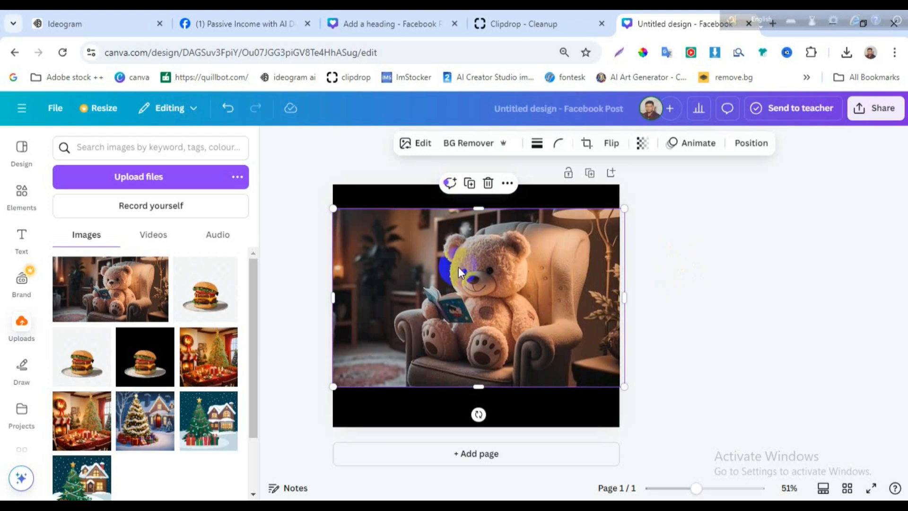
pyautogui.click(423, 144)
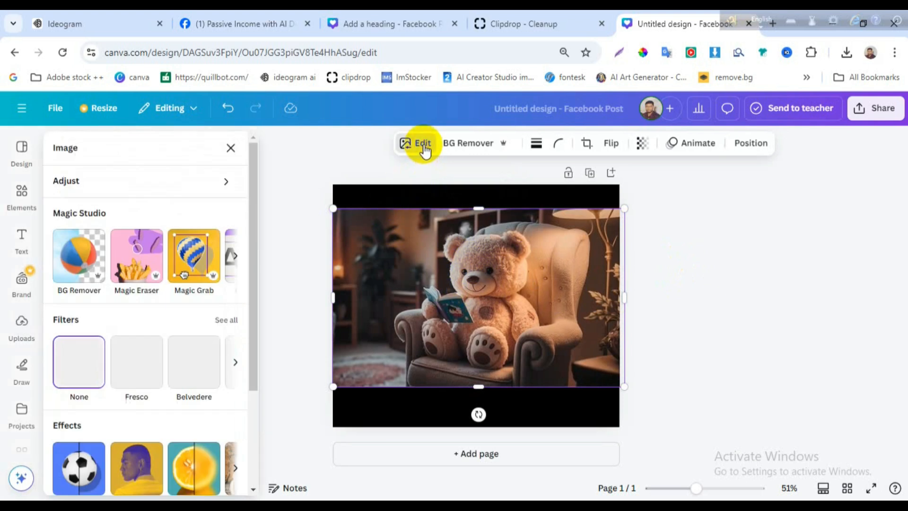
pyautogui.scroll(-3, 180, 279)
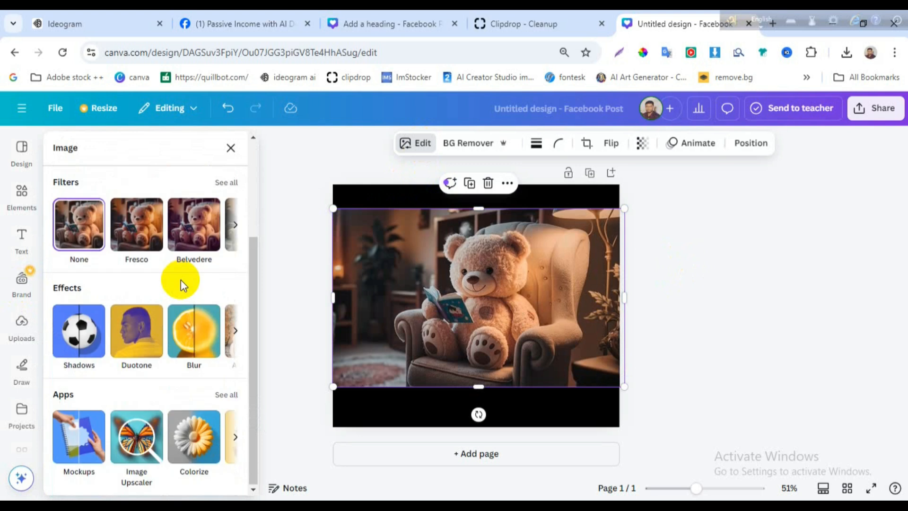
pyautogui.click(138, 439)
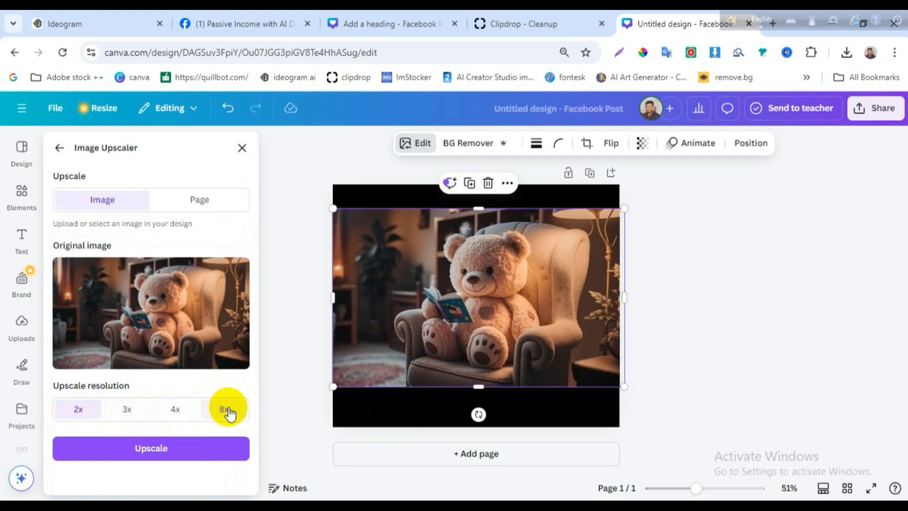
pyautogui.click(179, 412)
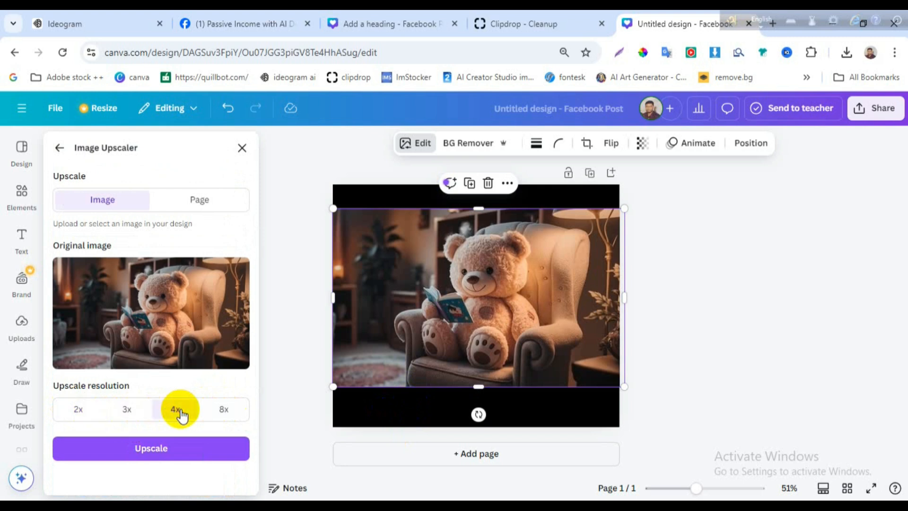
pyautogui.click(151, 446)
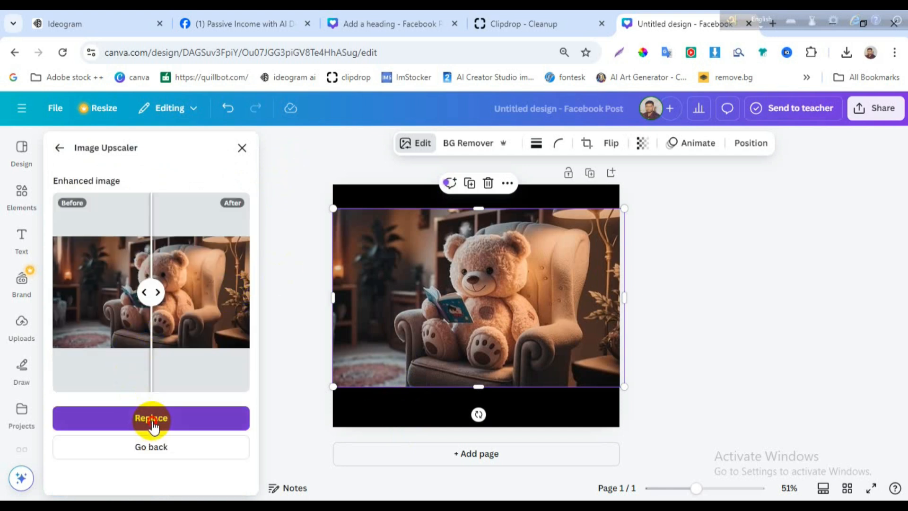
pyautogui.click(150, 425)
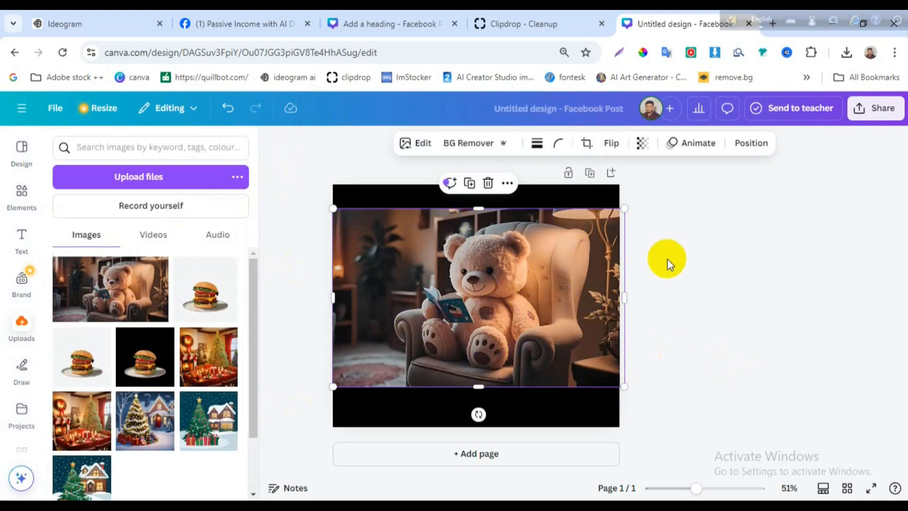
pyautogui.click(691, 248)
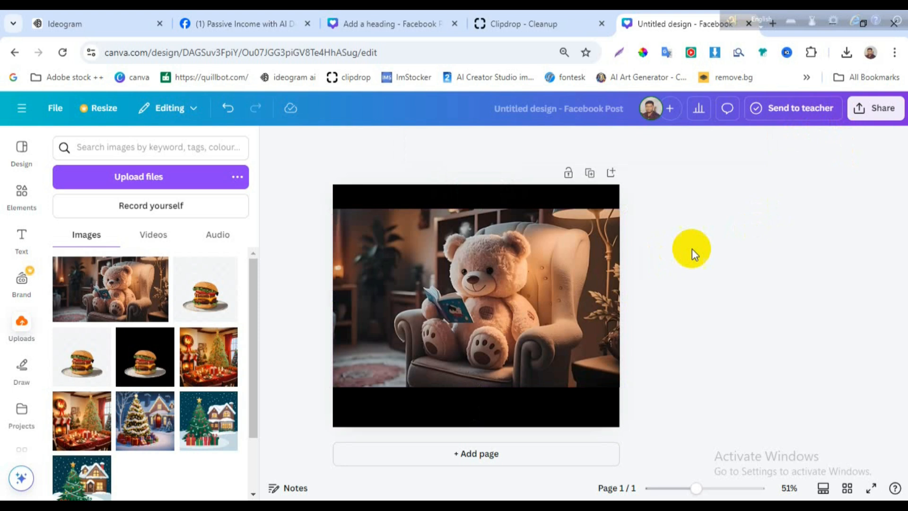
# Step: Download the design as a JPG at size 2.25 and quality 80, saving it as Untitled design (1) in the burger folder
pyautogui.click(867, 111)
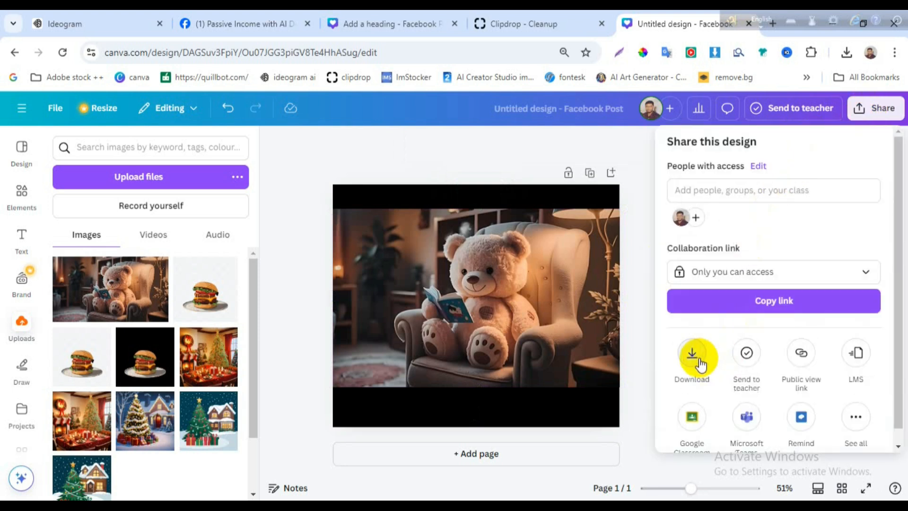
pyautogui.click(699, 364)
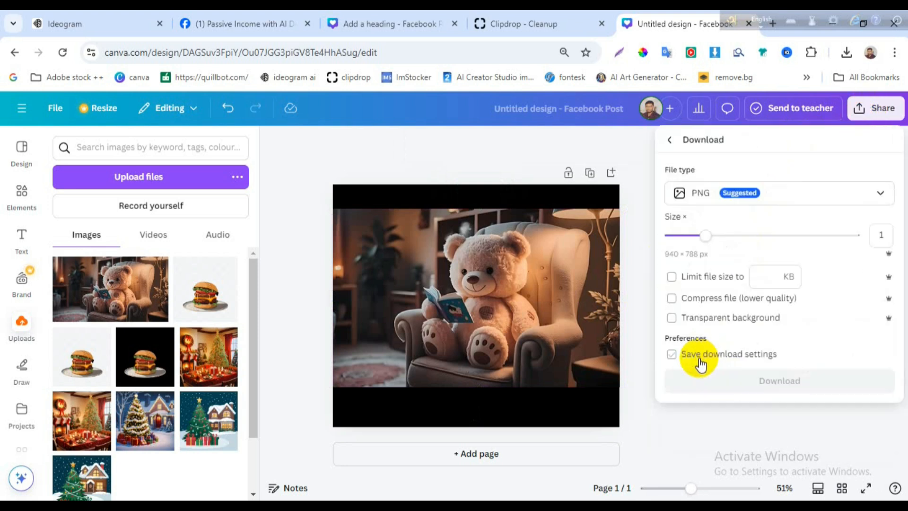
pyautogui.click(704, 200)
pyautogui.click(703, 232)
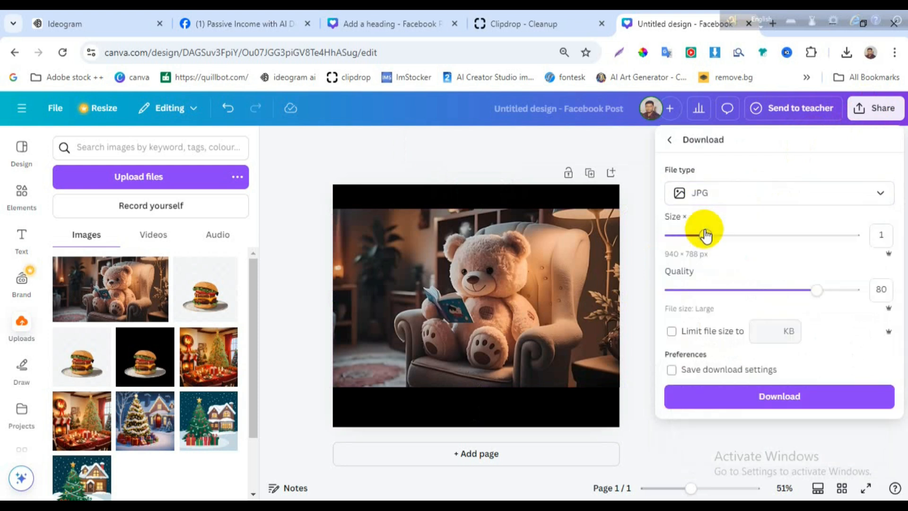
pyautogui.moveTo(707, 237); pyautogui.dragTo(794, 251)
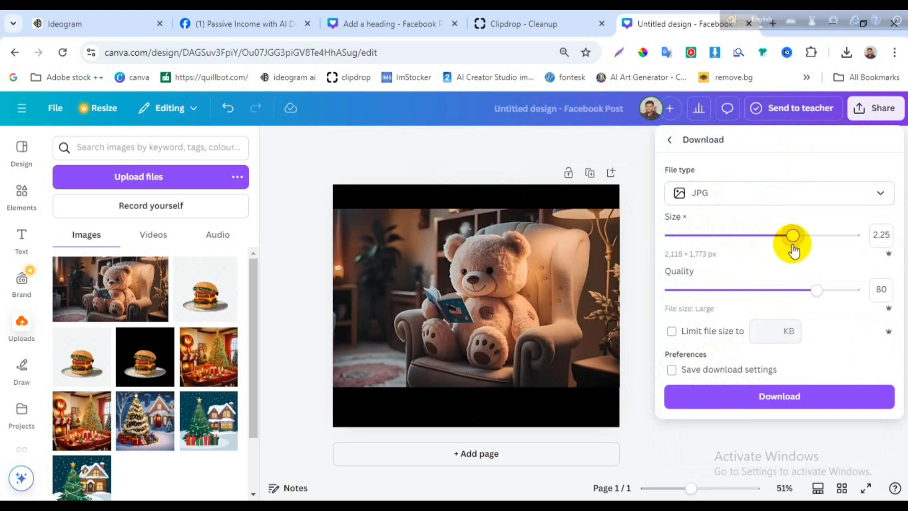
pyautogui.click(775, 399)
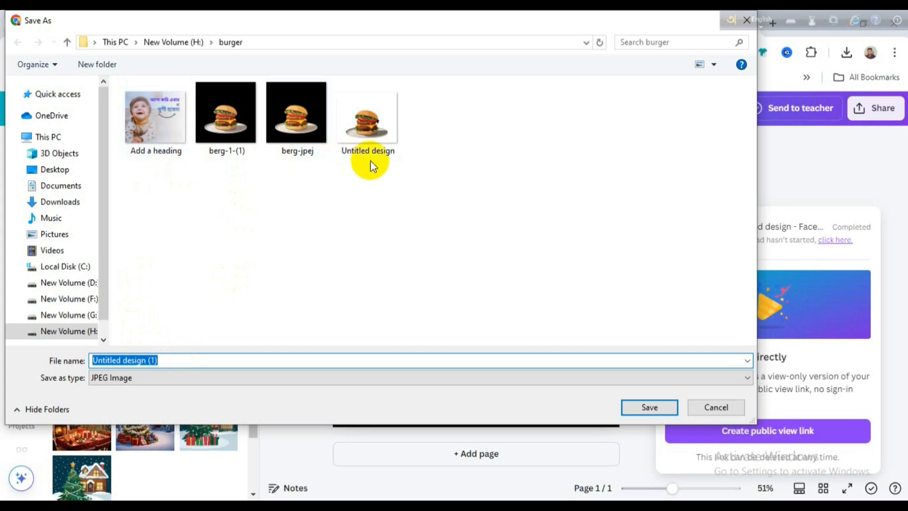
pyautogui.click(649, 407)
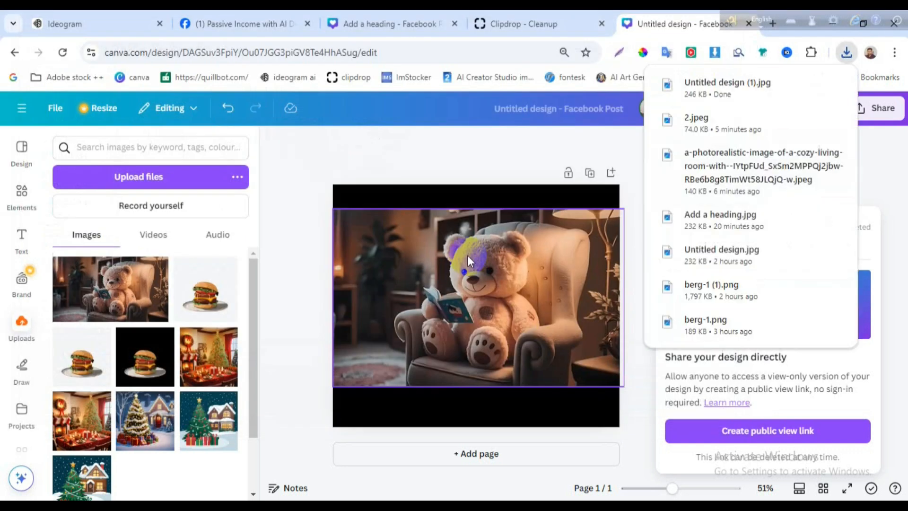
pyautogui.click(504, 163)
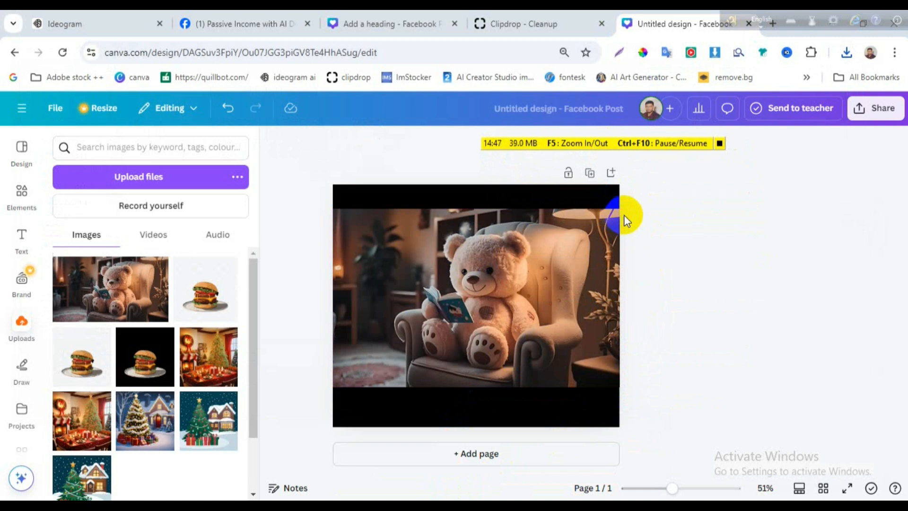
# Step: Move the floating language bar aside and close the Clipdrop Cleanup and Add a heading browser tabs
pyautogui.moveTo(728, 18); pyautogui.dragTo(818, 35)
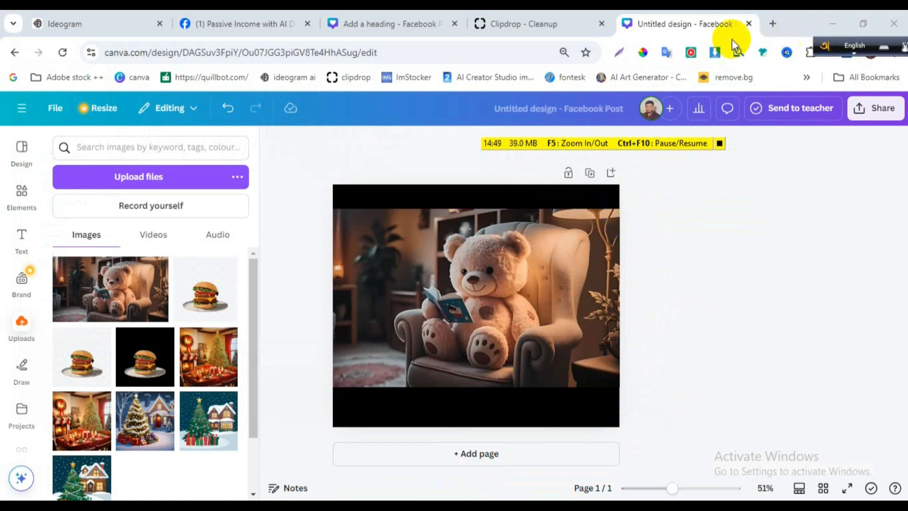
pyautogui.click(601, 23)
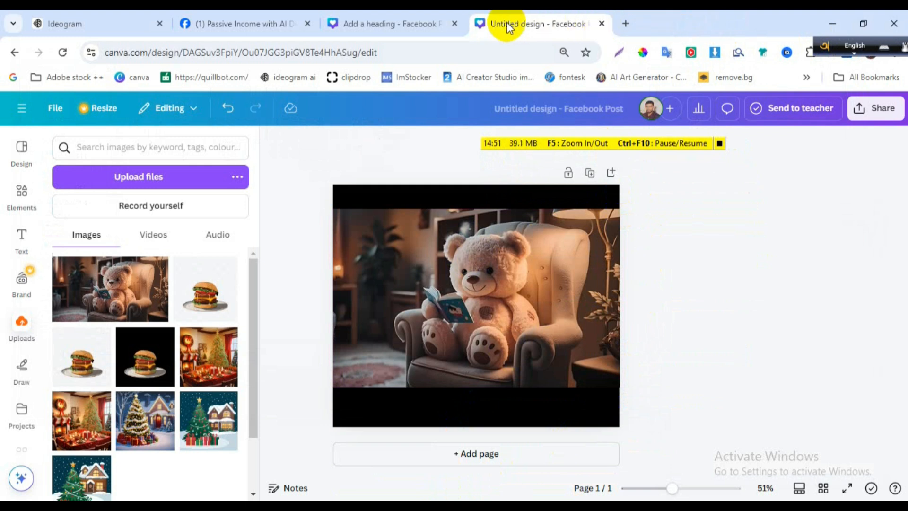
pyautogui.click(454, 23)
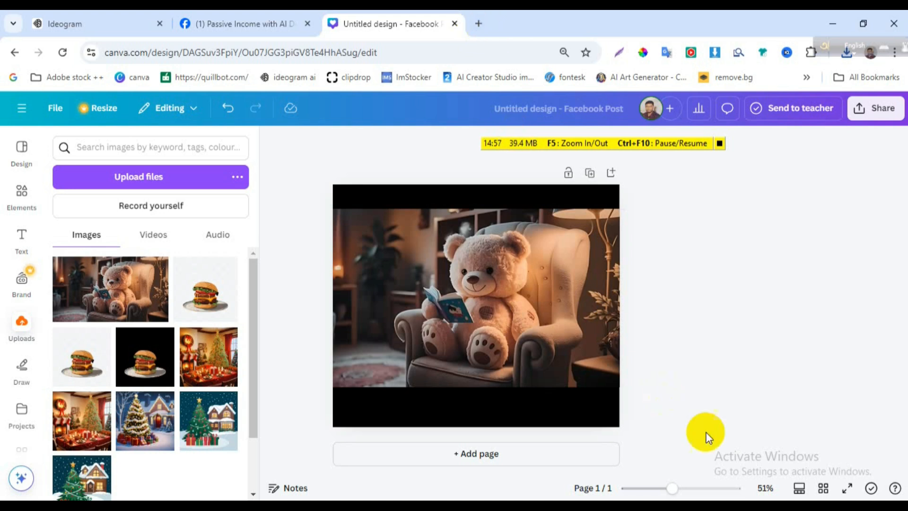
# Step: Open Photopea in a new browser tab through a Google search for photopea and create a blank new project
pyautogui.click(709, 504)
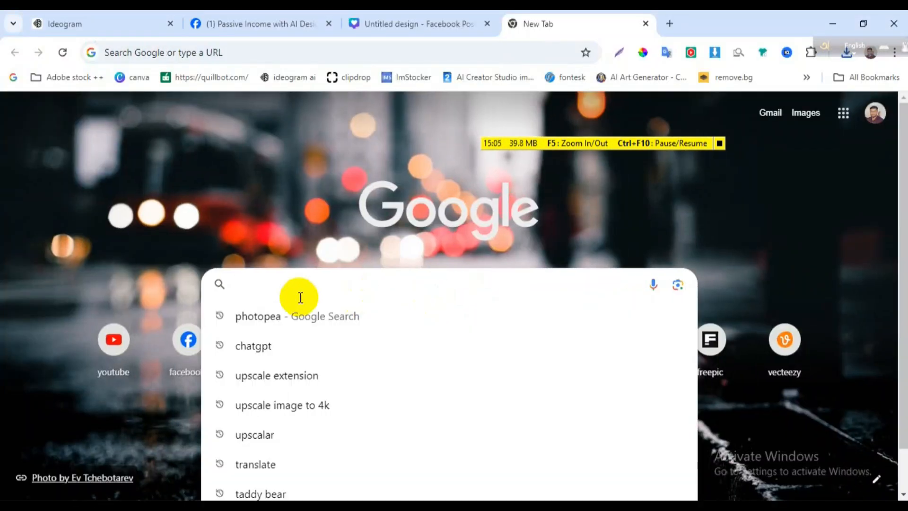
pyautogui.click(276, 317)
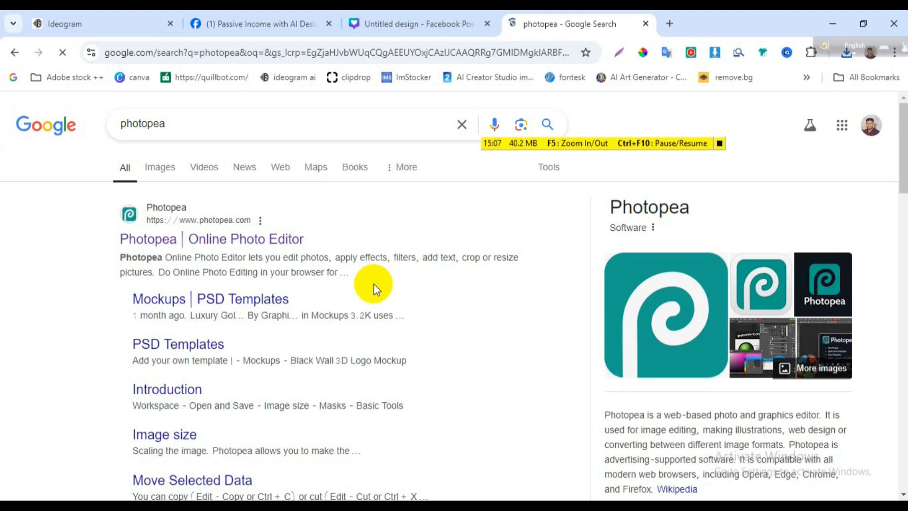
pyautogui.click(211, 240)
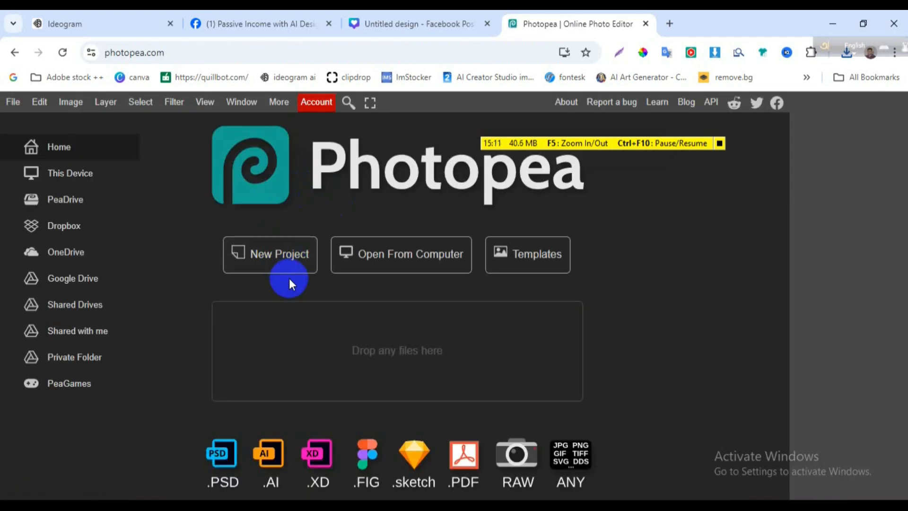
pyautogui.click(271, 255)
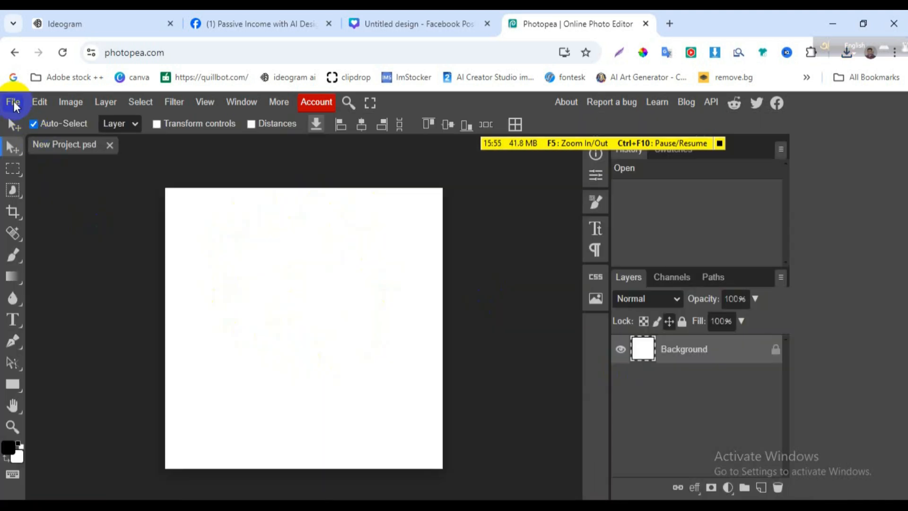
# Step: Open the teddy bear image Untitled design (1) from the burger folder as a new document
pyautogui.click(12, 102)
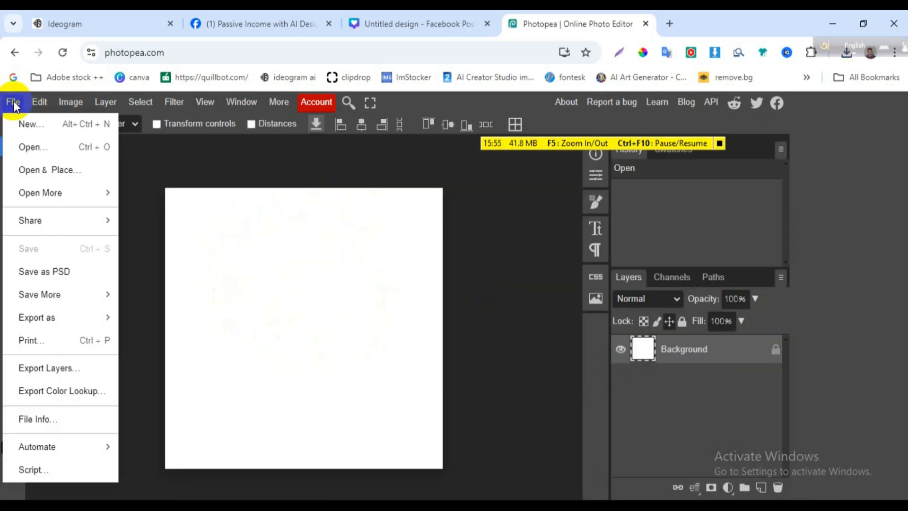
pyautogui.click(41, 150)
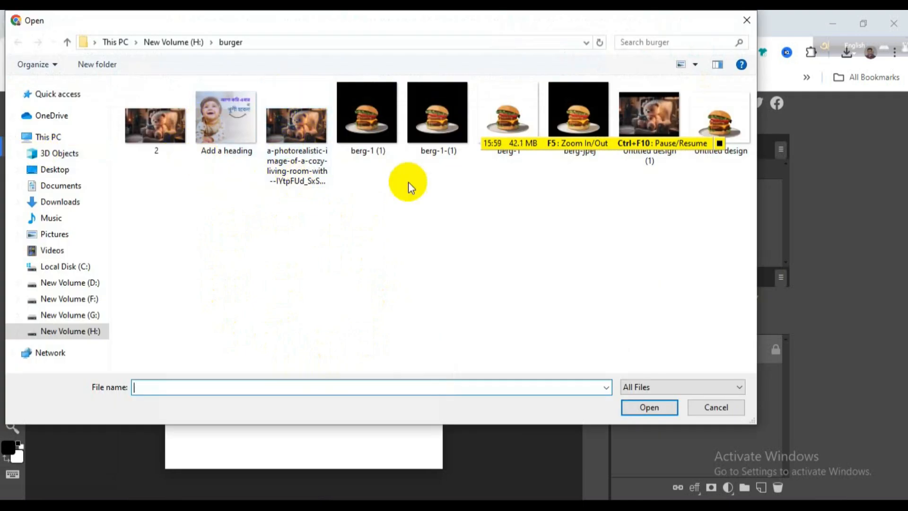
pyautogui.moveTo(622, 146); pyautogui.dragTo(578, 30)
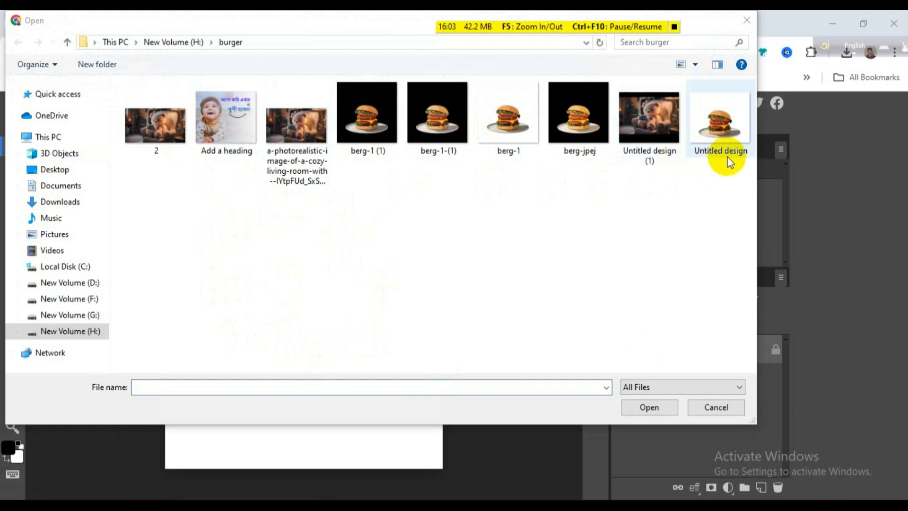
pyautogui.click(656, 119)
pyautogui.click(648, 408)
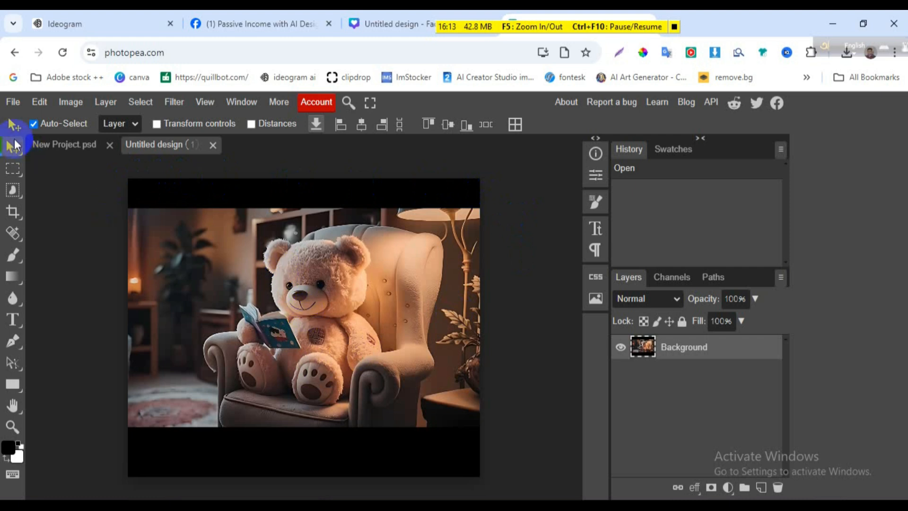
# Step: In the Image Size settings, set the teddy bear image's resolution to 300 DPI and its width to 5000 pixels
pyautogui.click(40, 103)
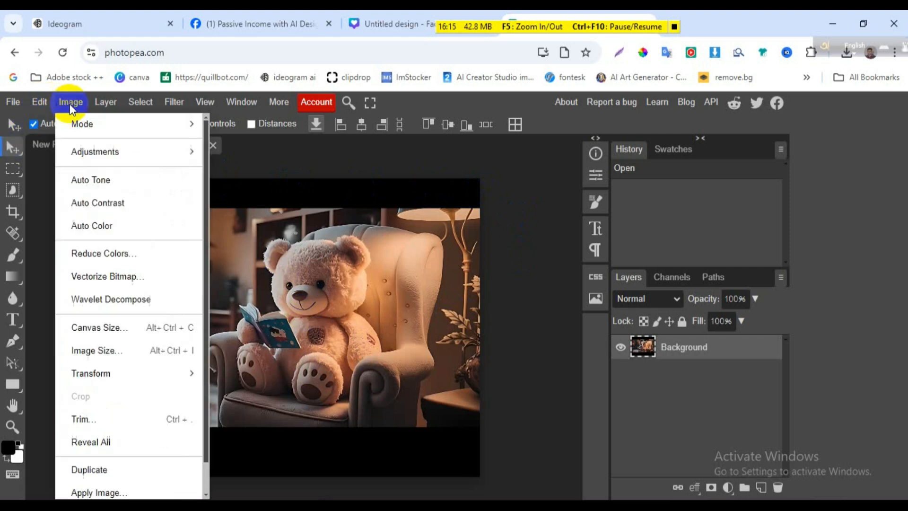
pyautogui.click(70, 103)
pyautogui.click(69, 103)
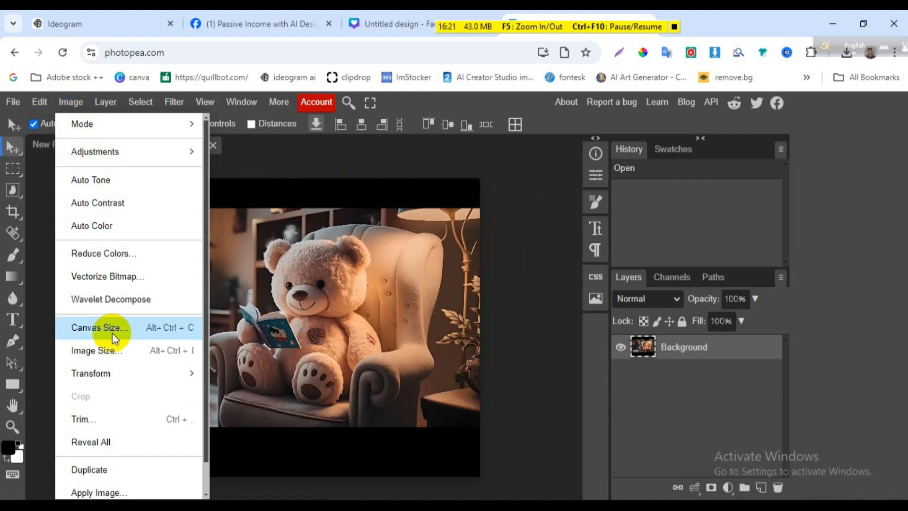
pyautogui.click(92, 351)
pyautogui.click(162, 295)
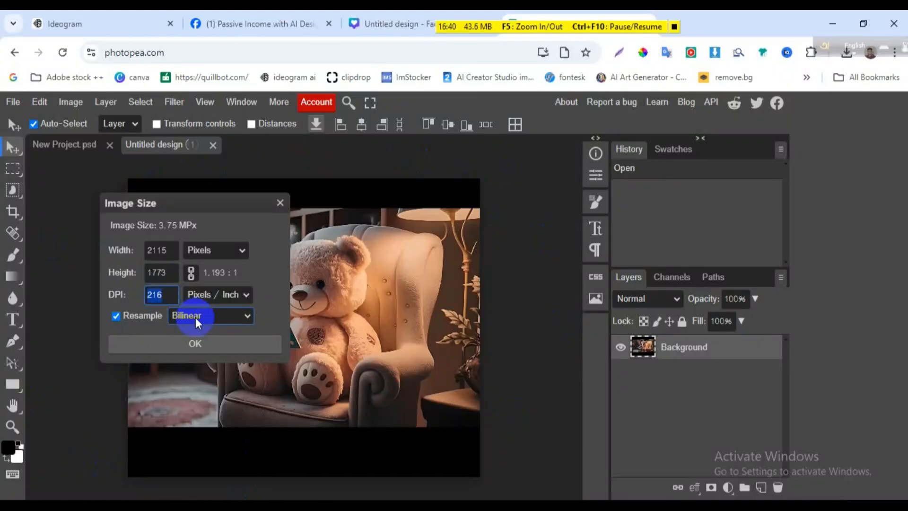
pyautogui.write('300')
pyautogui.click(158, 249)
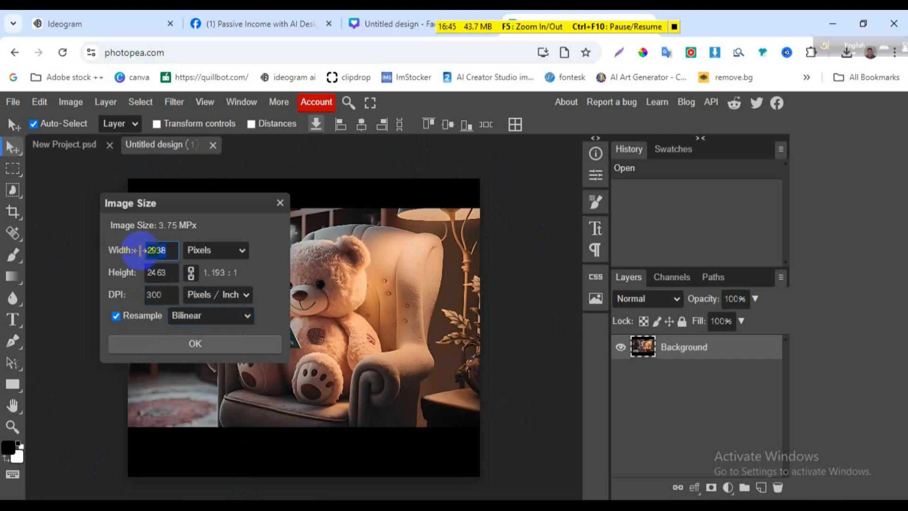
pyautogui.write('5000')
# Step: Set the image height to 5000 pixels with proportions linked, choose Bilinear resampling, and apply the resize
pyautogui.click(161, 272)
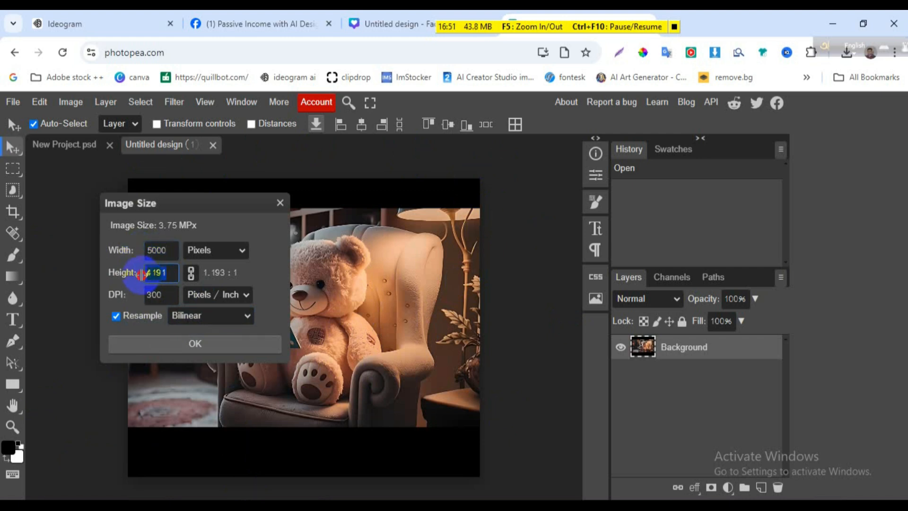
pyautogui.write('50')
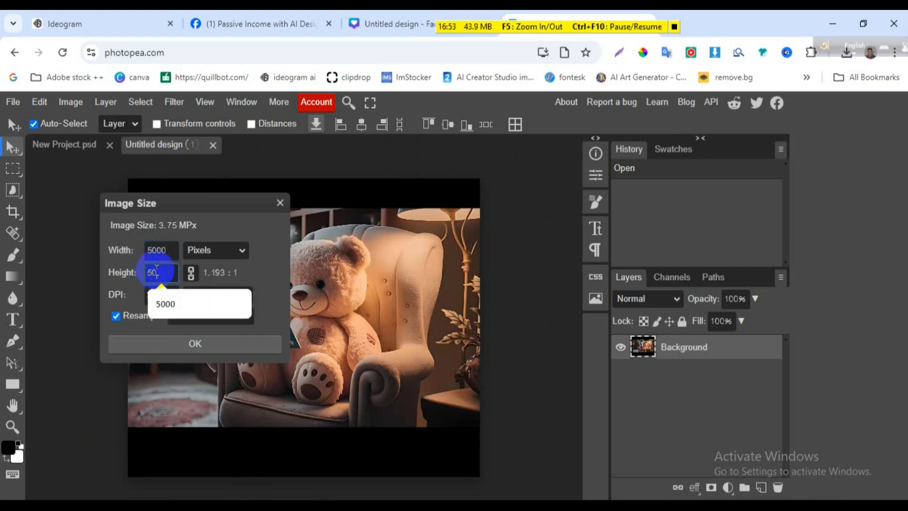
pyautogui.write('00')
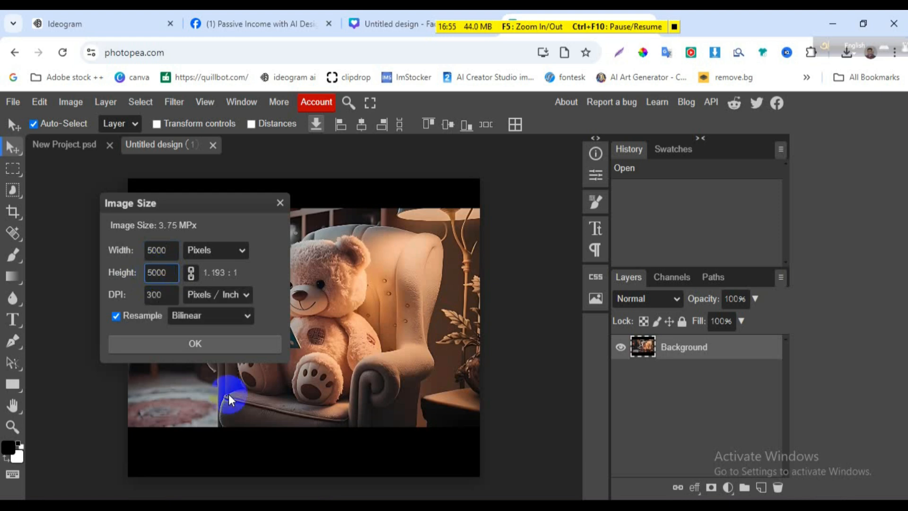
pyautogui.click(250, 317)
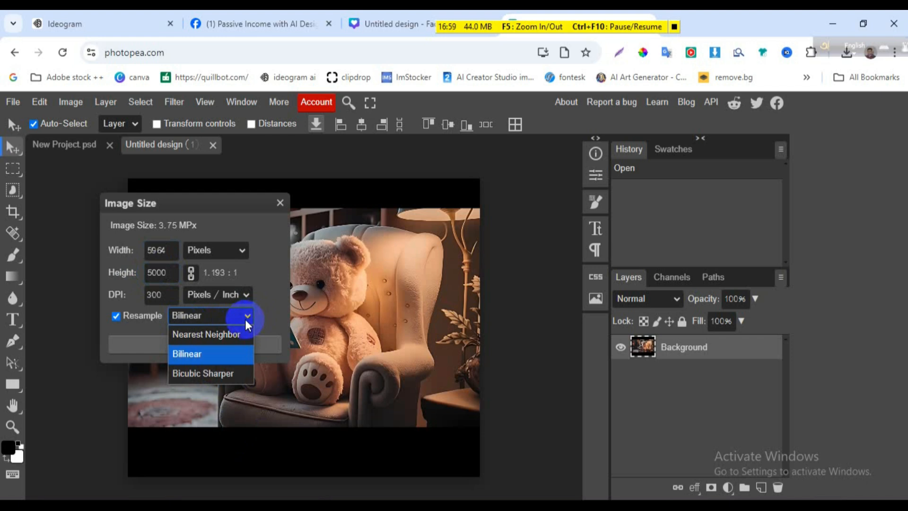
pyautogui.click(188, 353)
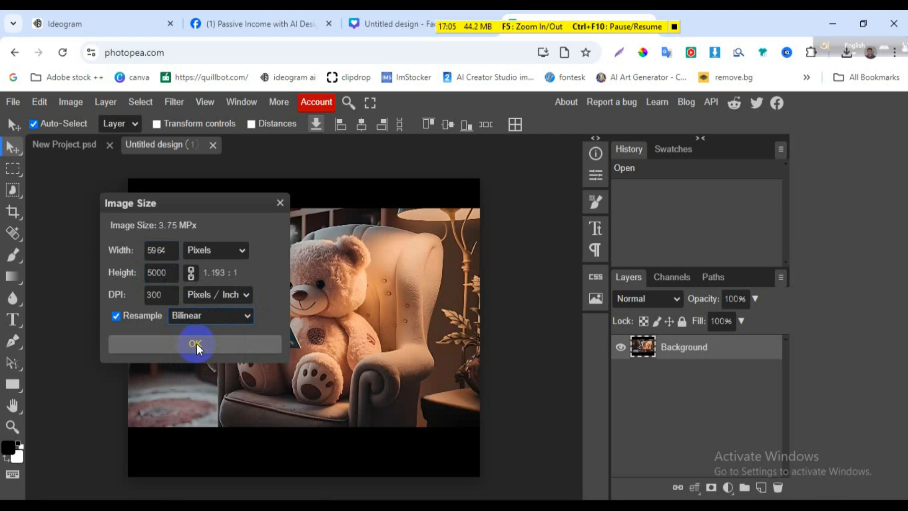
pyautogui.click(197, 343)
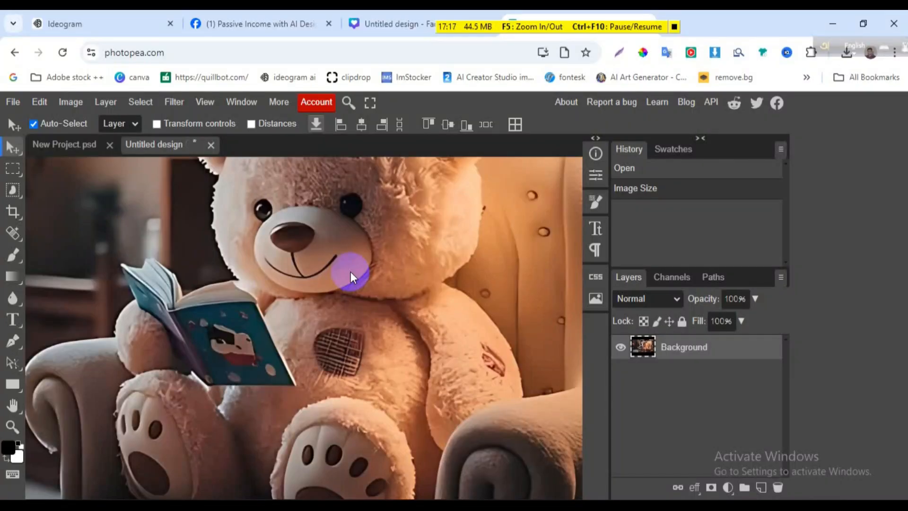
pyautogui.scroll(3, 350, 272)
pyautogui.scroll(-4, 346, 265)
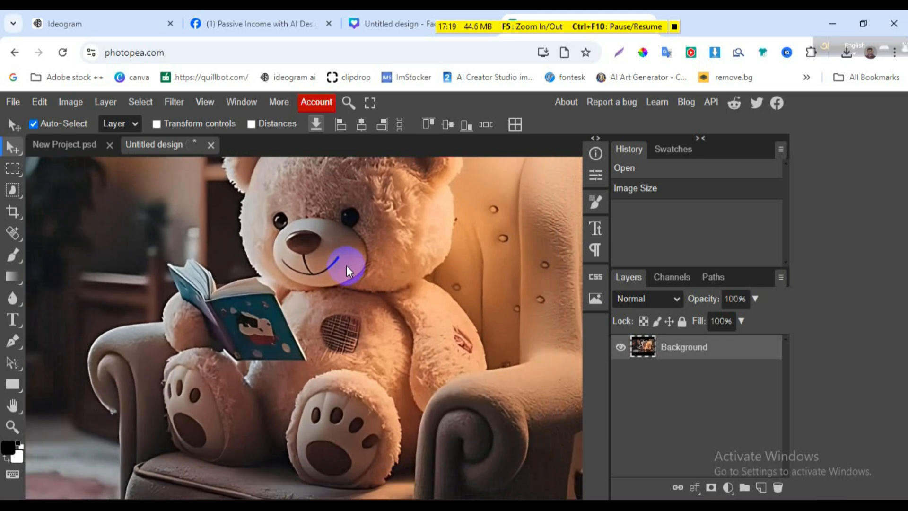
pyautogui.scroll(-4, 346, 265)
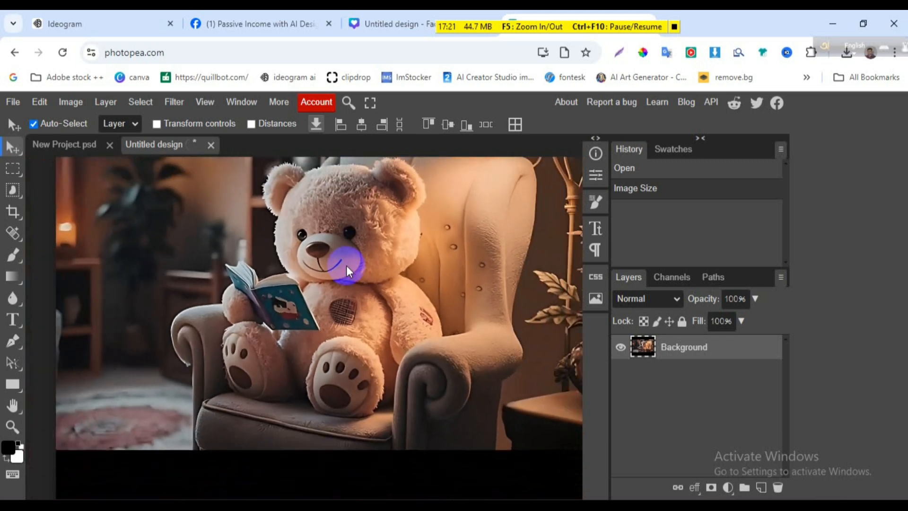
pyautogui.scroll(-3, 346, 265)
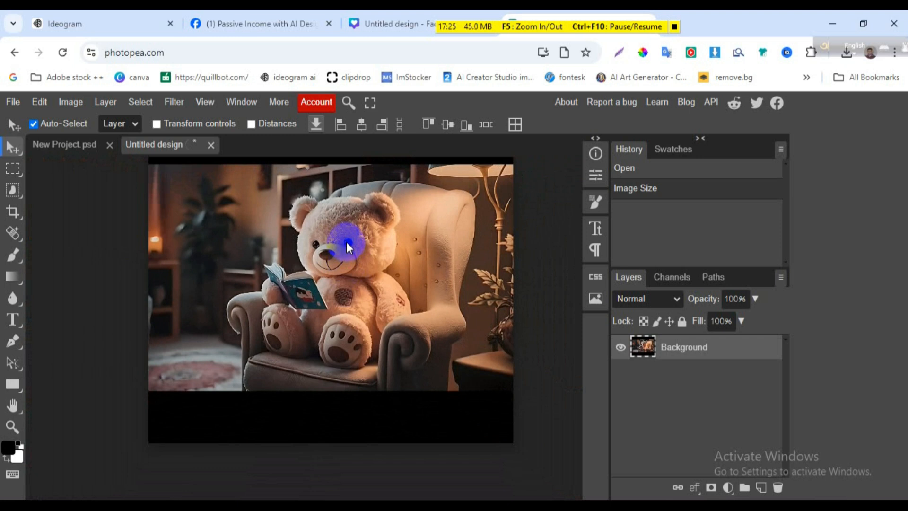
pyautogui.moveTo(357, 244); pyautogui.dragTo(341, 278)
pyautogui.scroll(1, 459, 308)
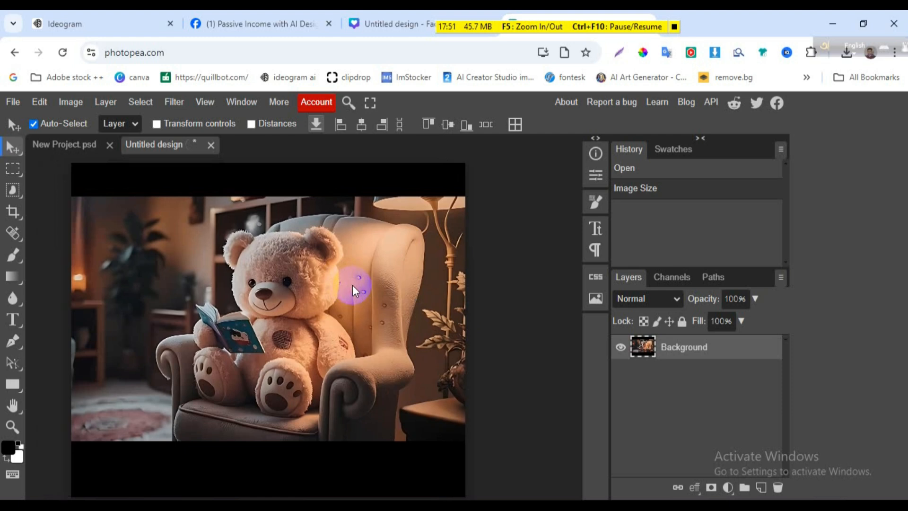
# Step: Start a Curves adjustment with the Custom preset and raise the RGB curve's midpoint to about input 121, output 132
pyautogui.hotkey('ctrl', 'm')
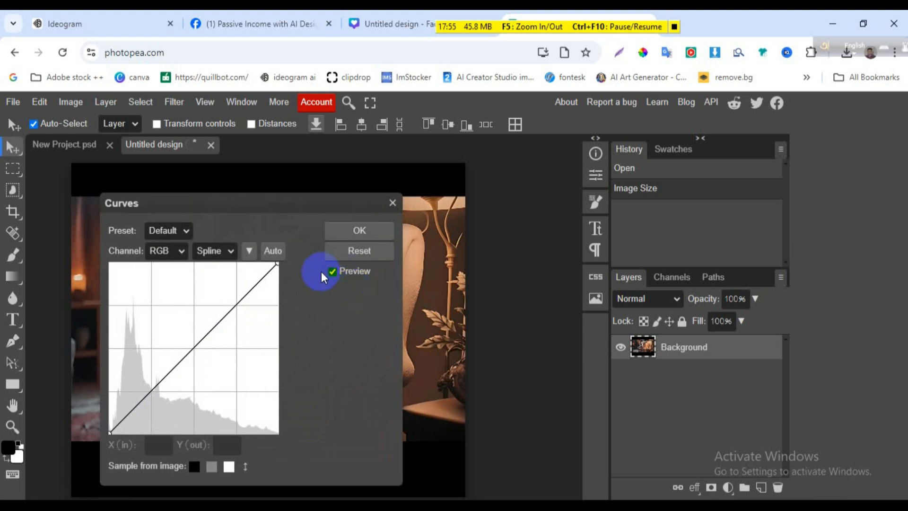
pyautogui.moveTo(280, 203); pyautogui.dragTo(663, 149)
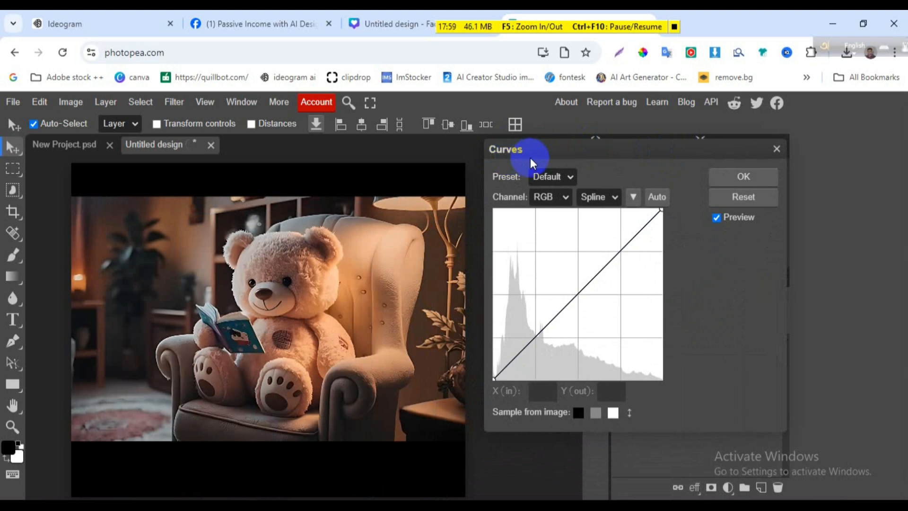
pyautogui.click(572, 177)
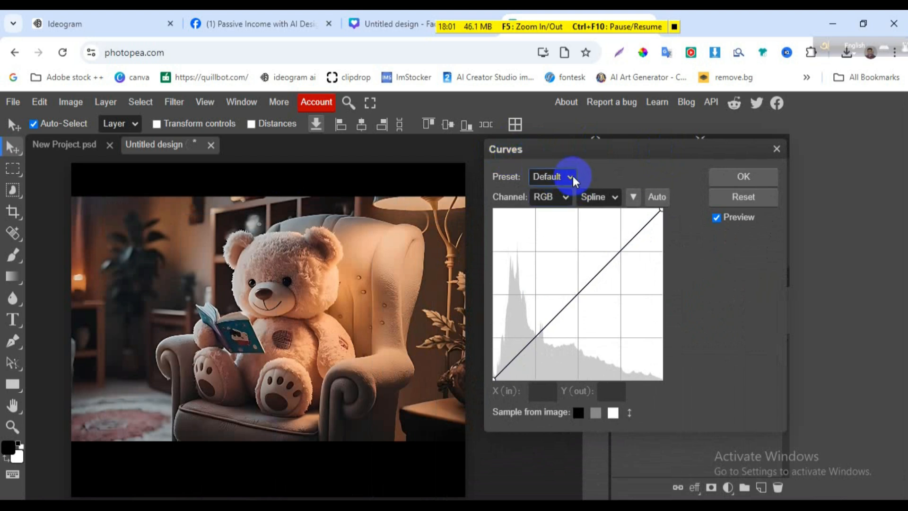
pyautogui.click(572, 175)
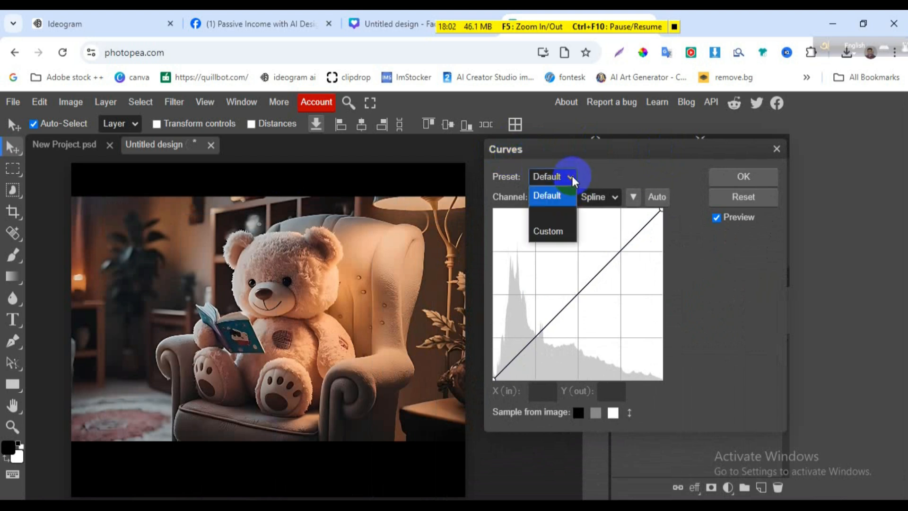
pyautogui.click(552, 234)
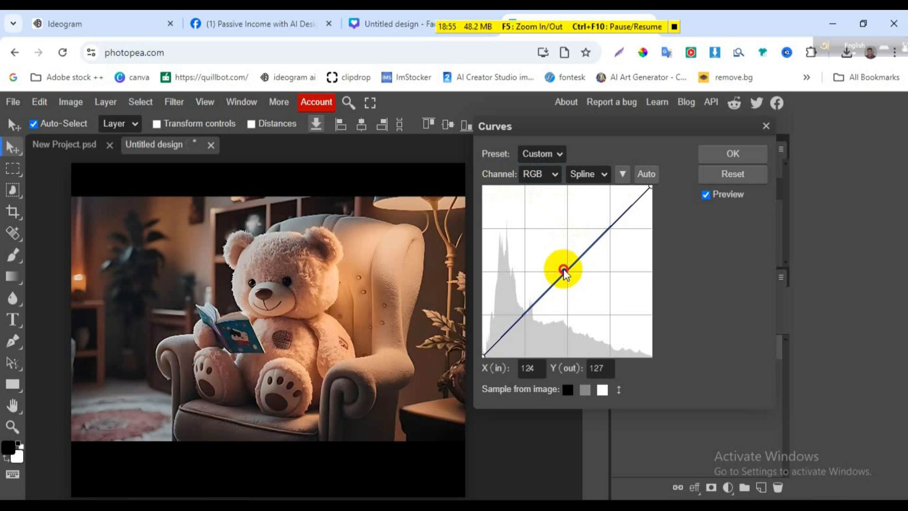
pyautogui.moveTo(563, 268); pyautogui.dragTo(562, 267)
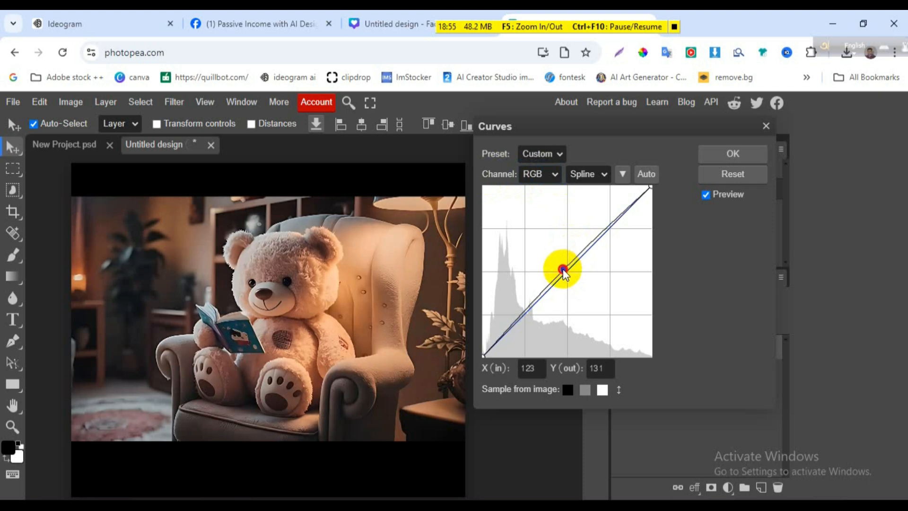
# Step: Add a midpoint to the Red channel curve and adjust it to about input 133, output 138
pyautogui.click(551, 175)
pyautogui.click(542, 212)
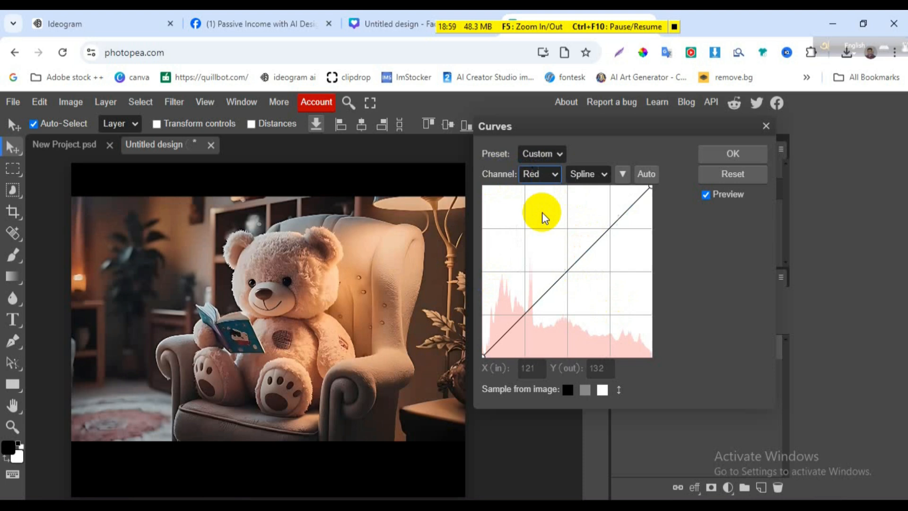
pyautogui.click(571, 263)
pyautogui.moveTo(571, 263); pyautogui.dragTo(571, 266)
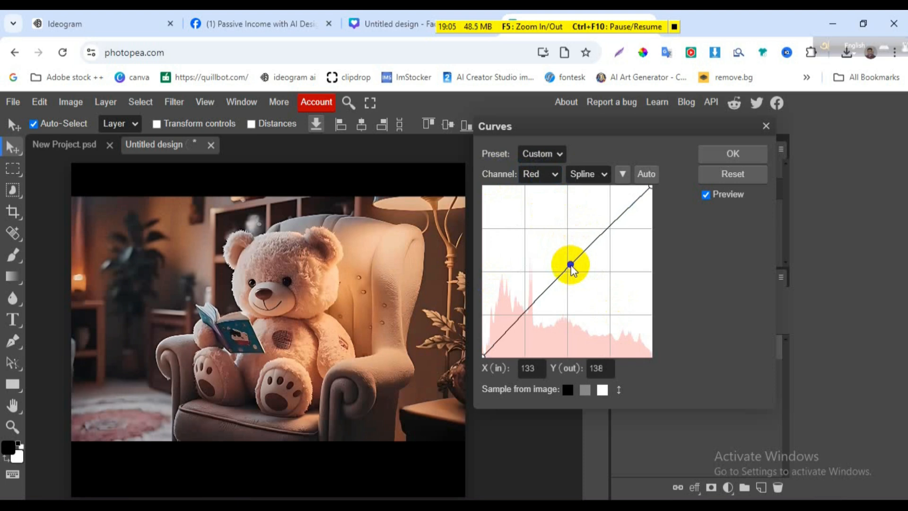
# Step: Add a midpoint to the Green channel curve and adjust it to about input 137, output 138
pyautogui.click(547, 175)
pyautogui.click(540, 232)
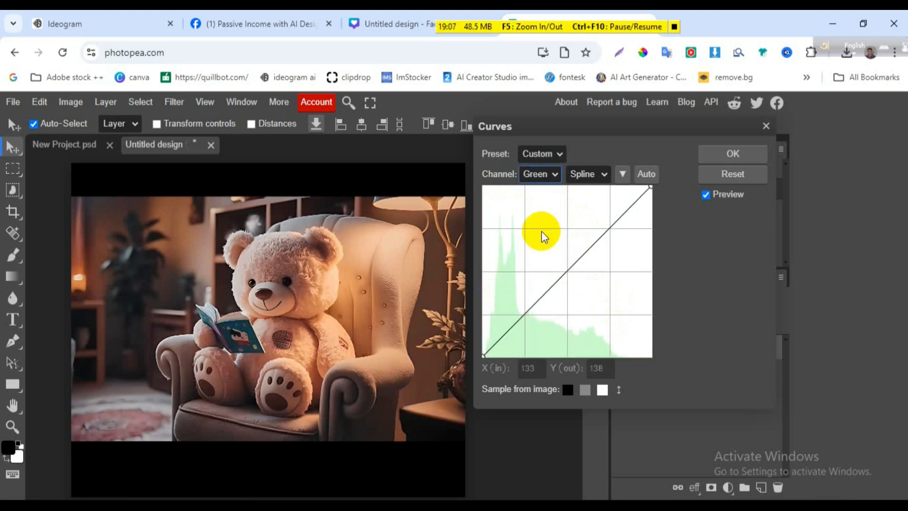
pyautogui.click(573, 264)
pyautogui.moveTo(573, 266); pyautogui.dragTo(575, 266)
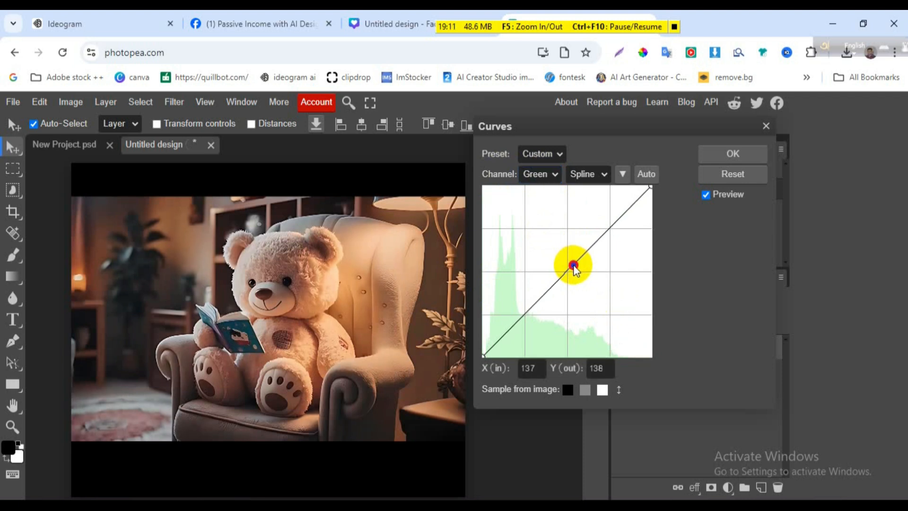
# Step: Add a midpoint to the Blue channel curve, adjust it slightly, and apply the Curves adjustment
pyautogui.click(556, 174)
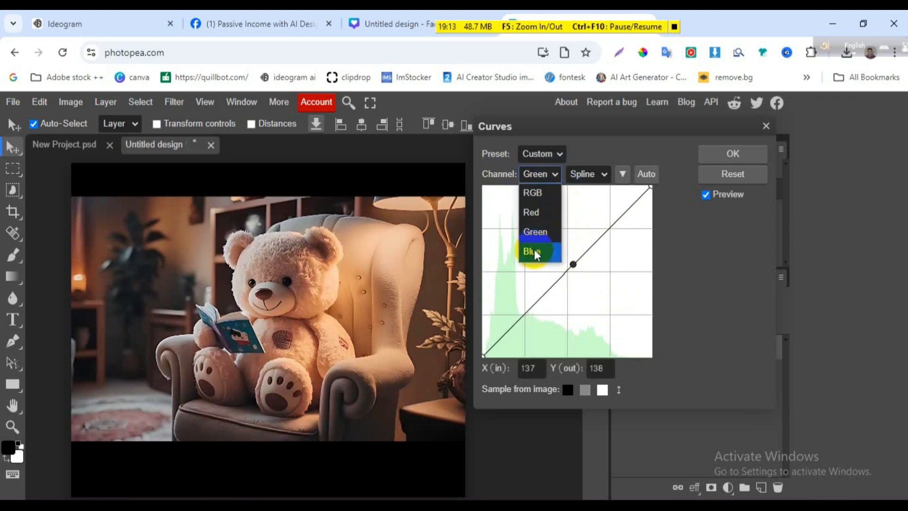
pyautogui.click(536, 253)
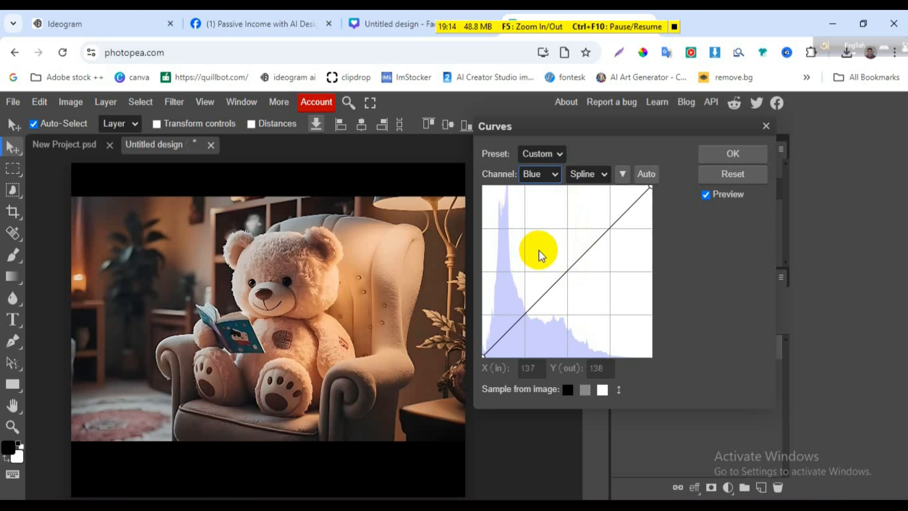
pyautogui.click(566, 268)
pyautogui.moveTo(566, 268); pyautogui.dragTo(564, 266)
pyautogui.click(732, 154)
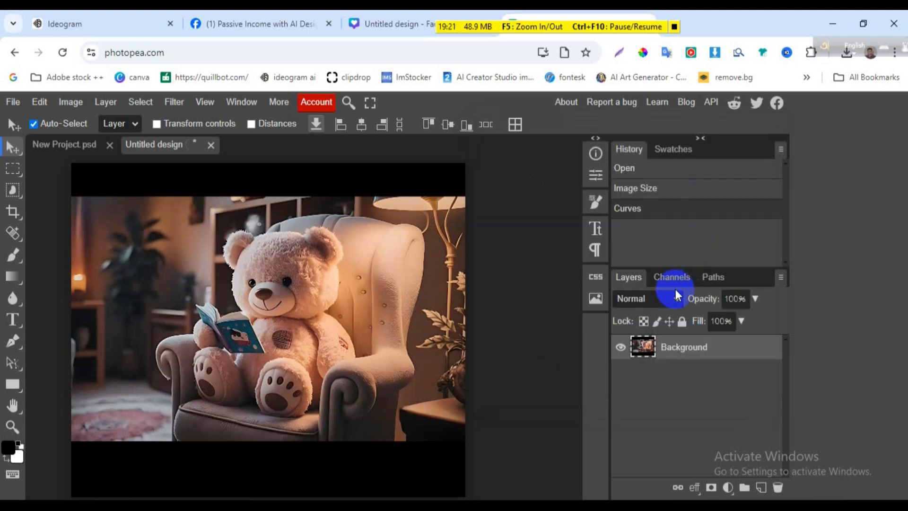
pyautogui.click(13, 102)
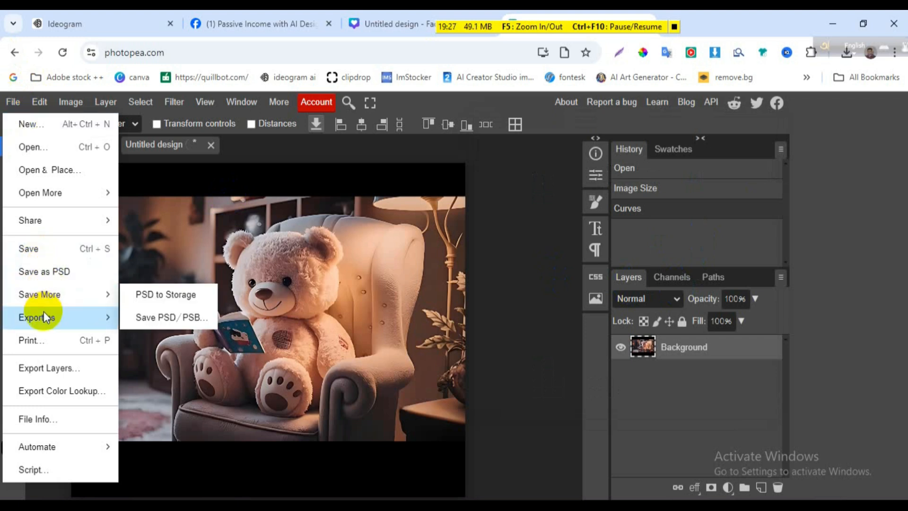
pyautogui.moveTo(44, 316)
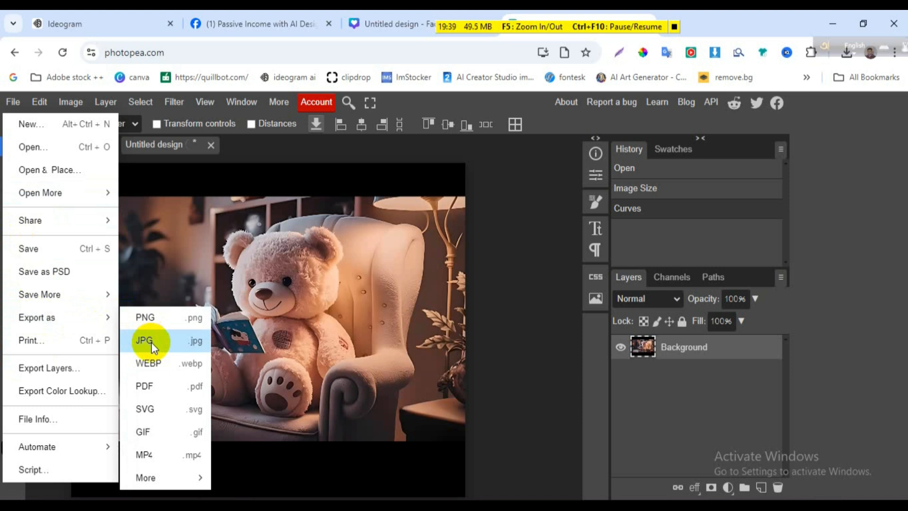
pyautogui.click(62, 368)
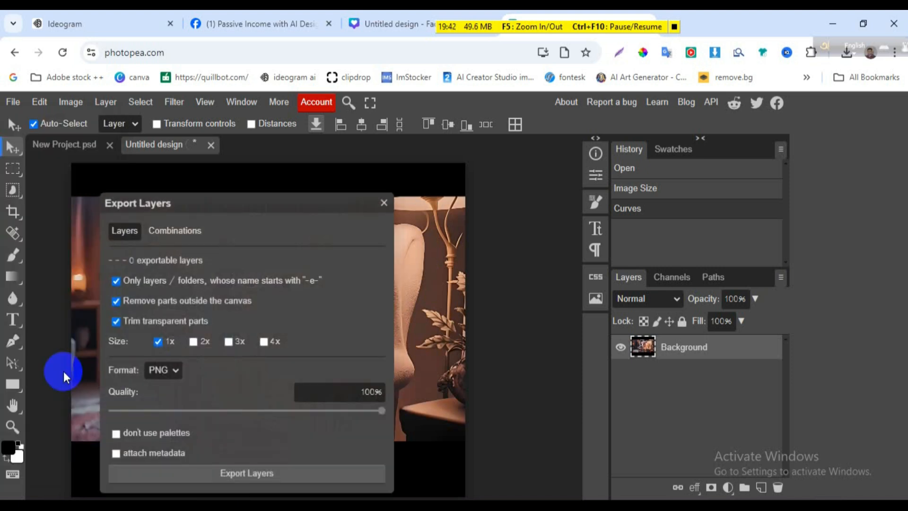
pyautogui.click(384, 203)
# Step: Export the image as a 5000 × 4192 px JPG at 100% quality and save it in the burger folder
pyautogui.click(13, 102)
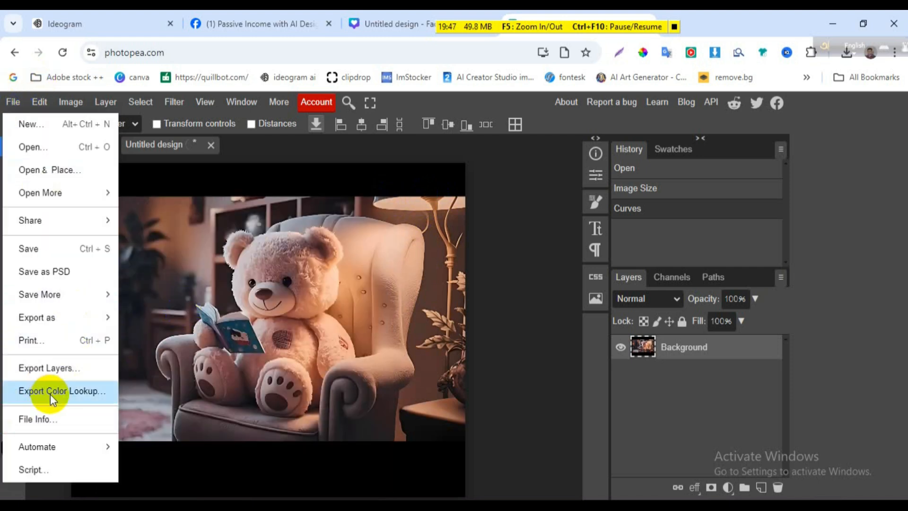
pyautogui.click(41, 321)
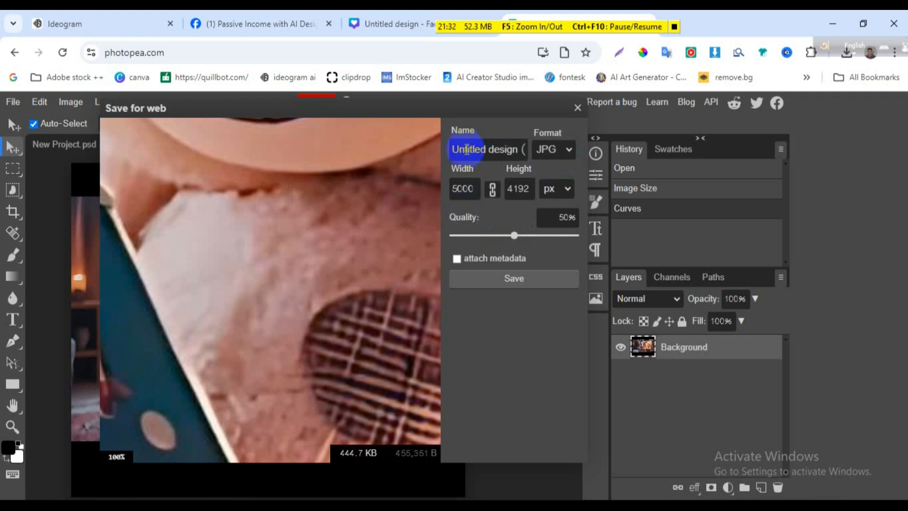
pyautogui.click(488, 149)
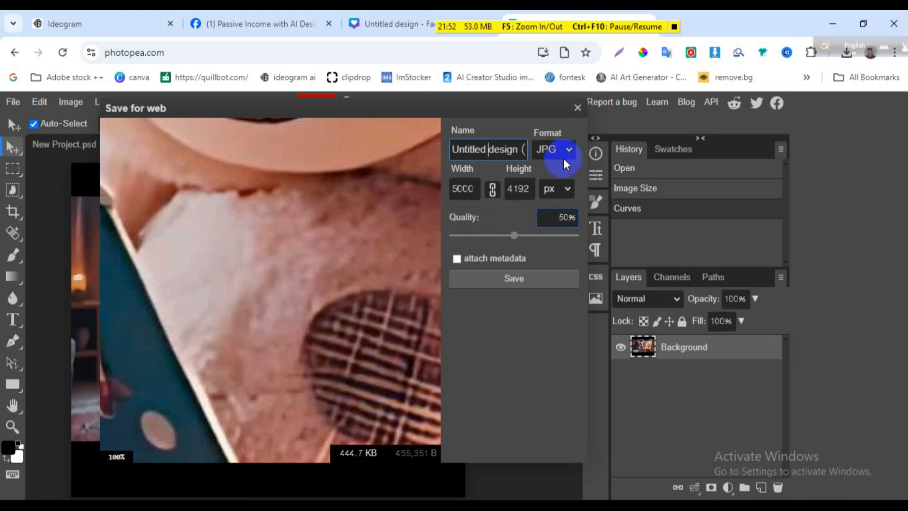
pyautogui.moveTo(515, 235); pyautogui.dragTo(577, 239)
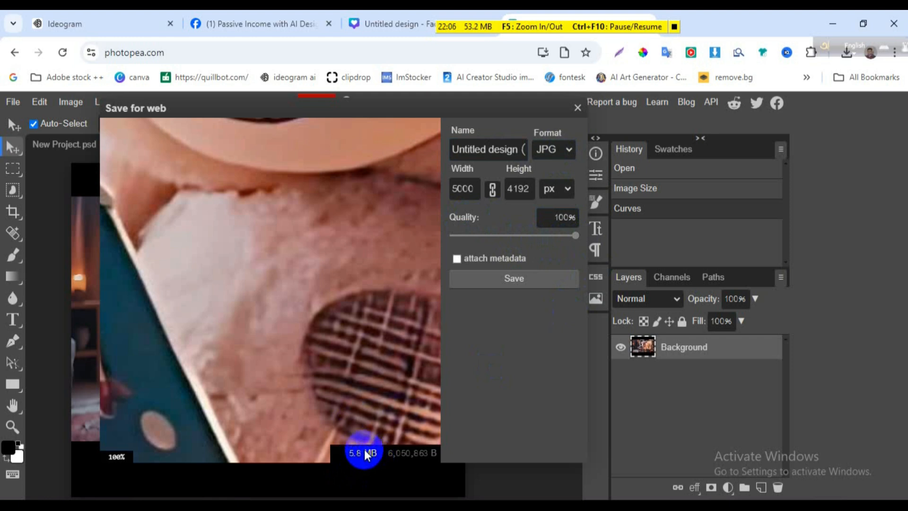
pyautogui.click(518, 278)
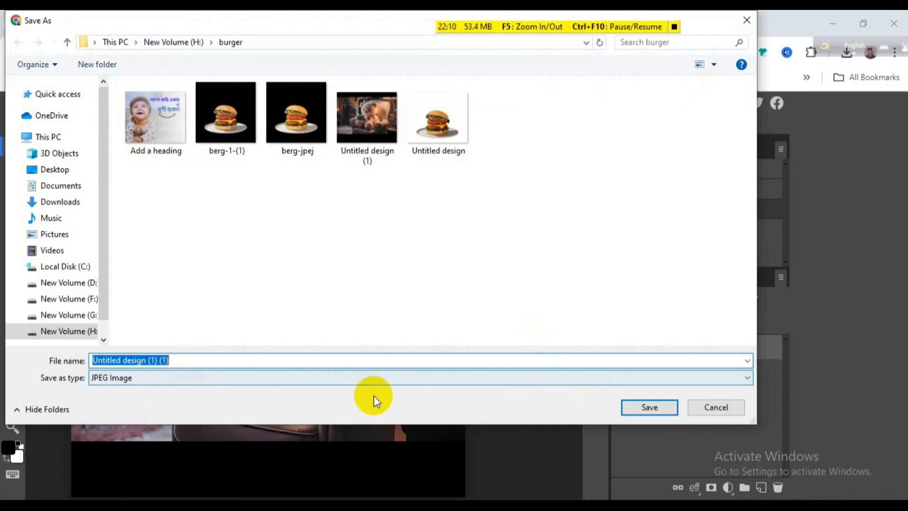
pyautogui.click(651, 411)
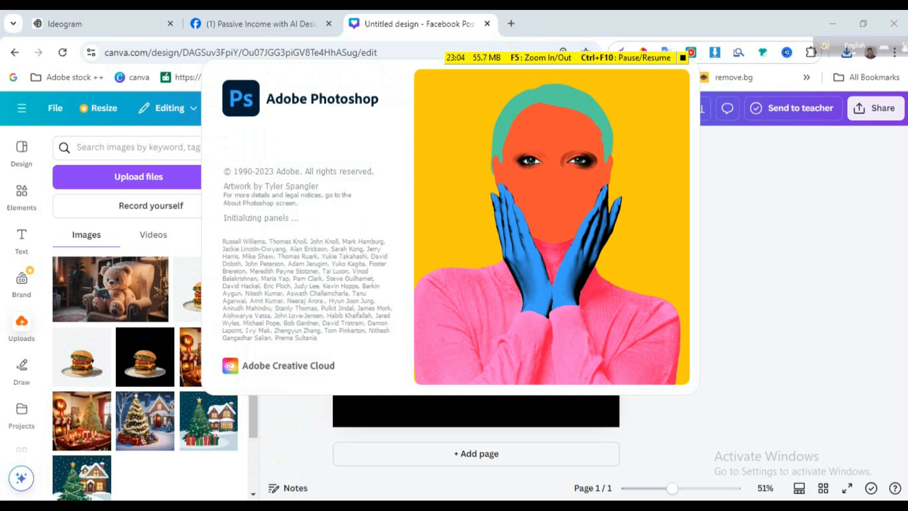
# Step: Switch to Photoshop and open Untitled design (1).jpg from the burger folder on the H: drive
pyautogui.click(358, 318)
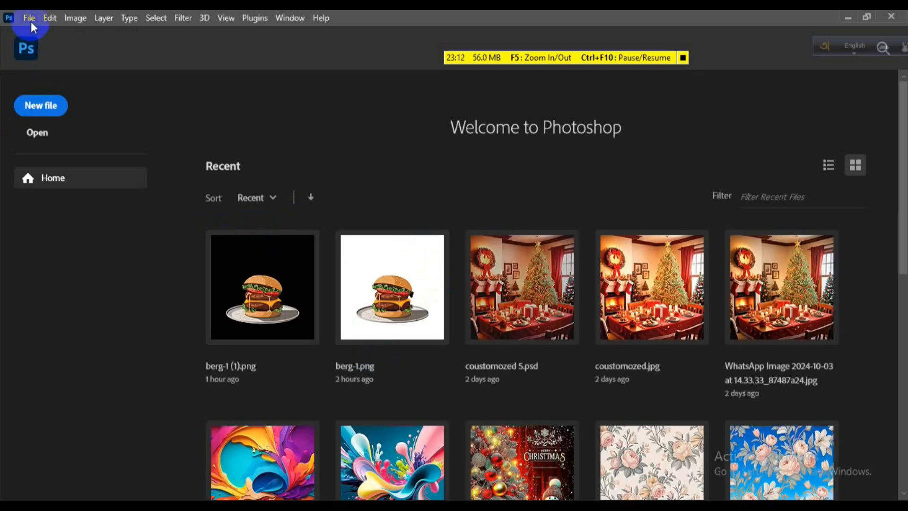
pyautogui.press('super+e')
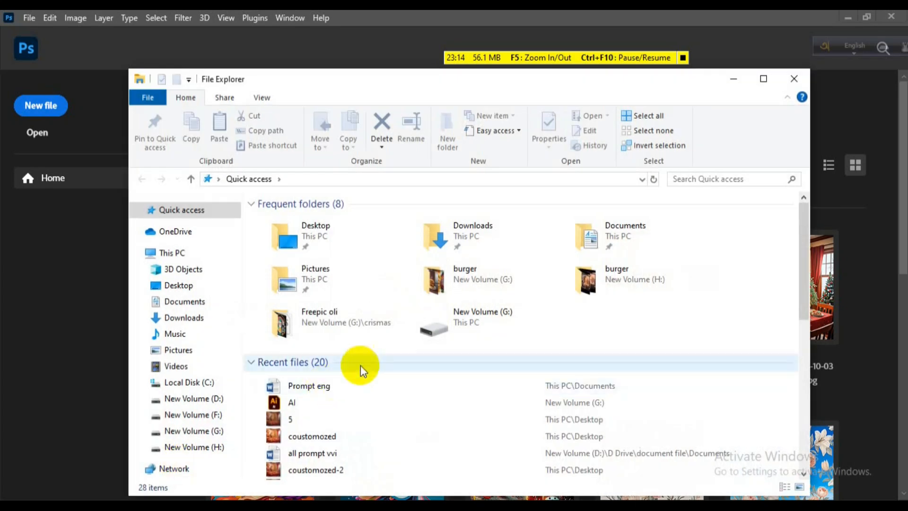
pyautogui.click(194, 447)
pyautogui.doubleClick(597, 219)
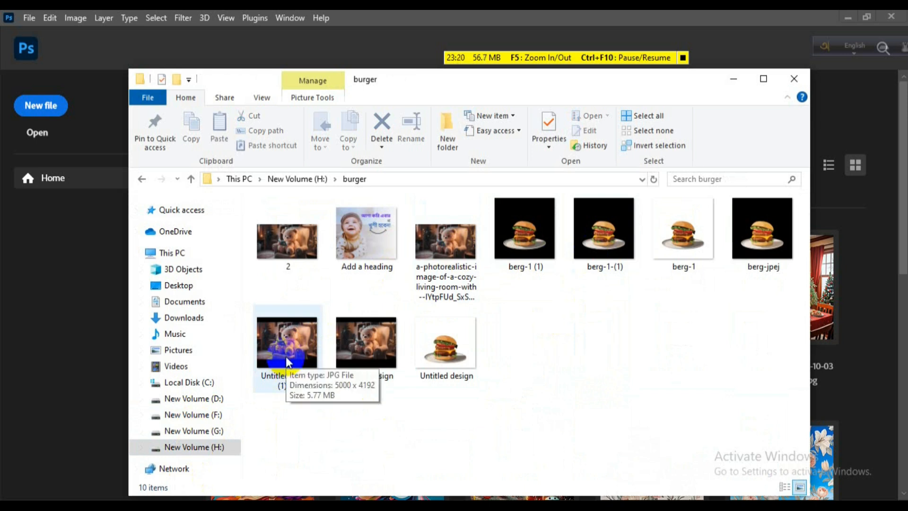
pyautogui.click(388, 330)
pyautogui.moveTo(373, 344); pyautogui.dragTo(539, 494)
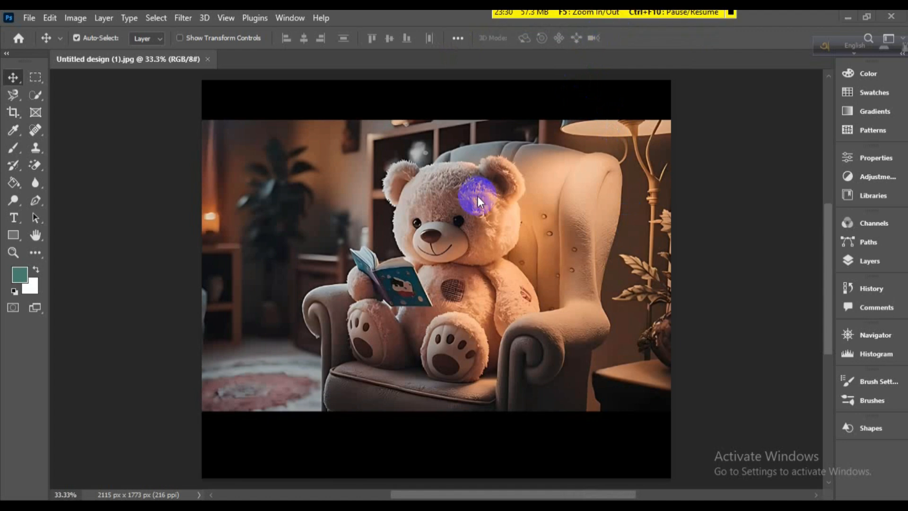
# Step: Resize the image to 5000 × 5000 pixels at a resolution of 300 pixels/inch
pyautogui.click(74, 18)
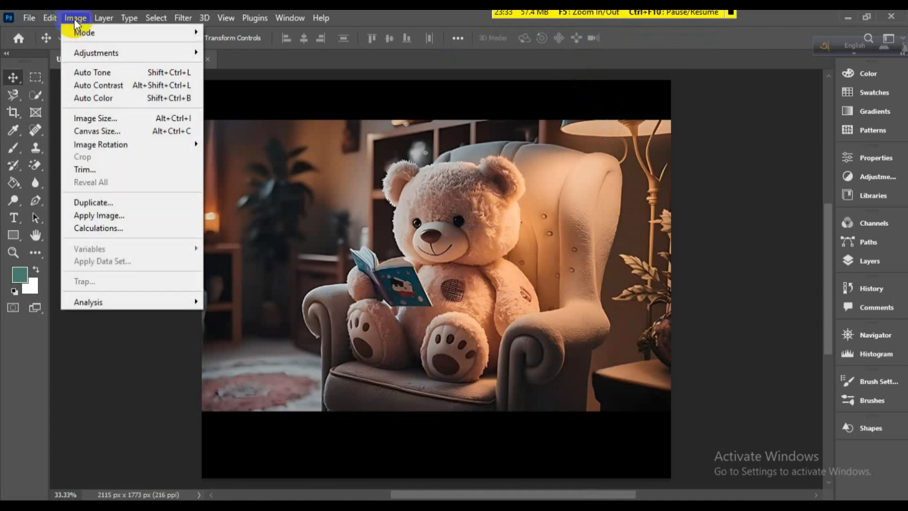
pyautogui.click(93, 118)
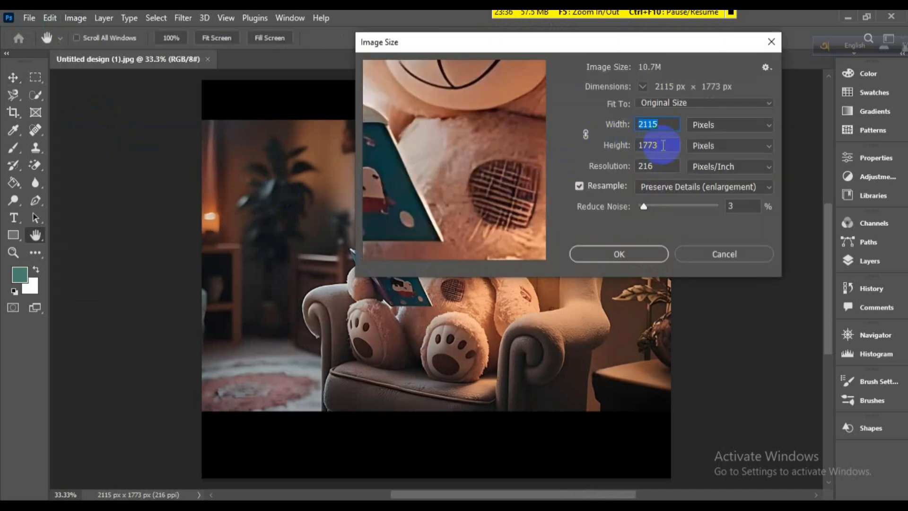
pyautogui.moveTo(676, 166); pyautogui.dragTo(620, 168)
pyautogui.write('300')
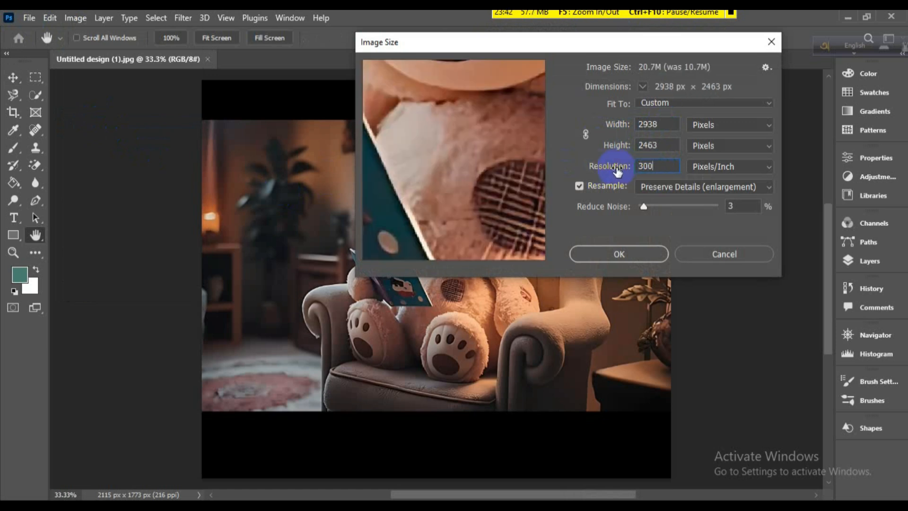
pyautogui.moveTo(543, 220)
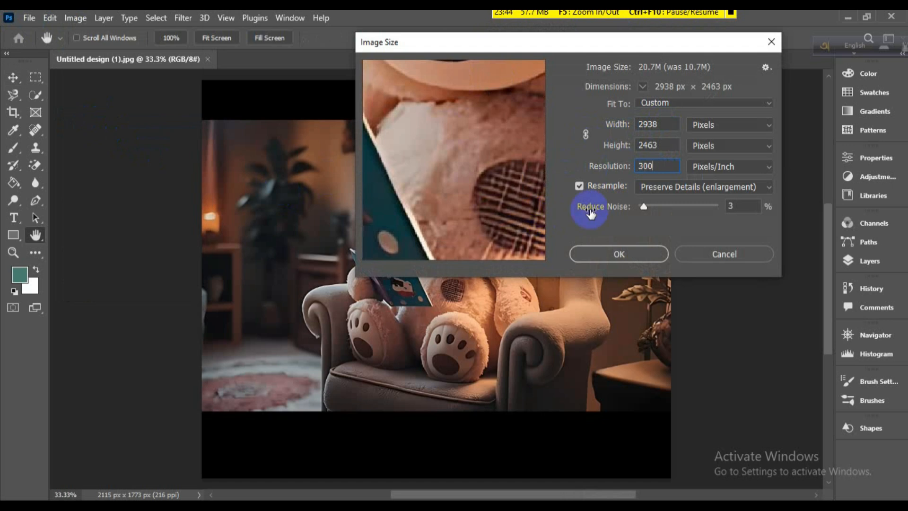
pyautogui.doubleClick(660, 147)
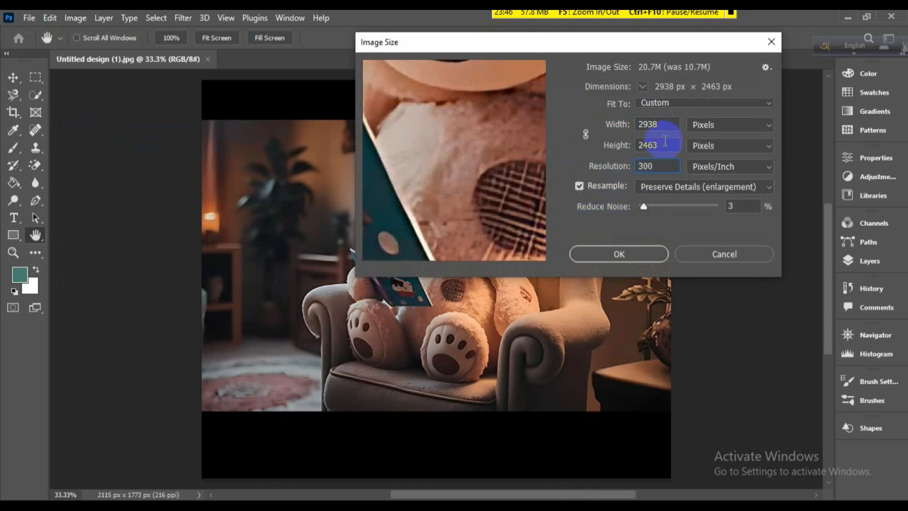
pyautogui.write('5000')
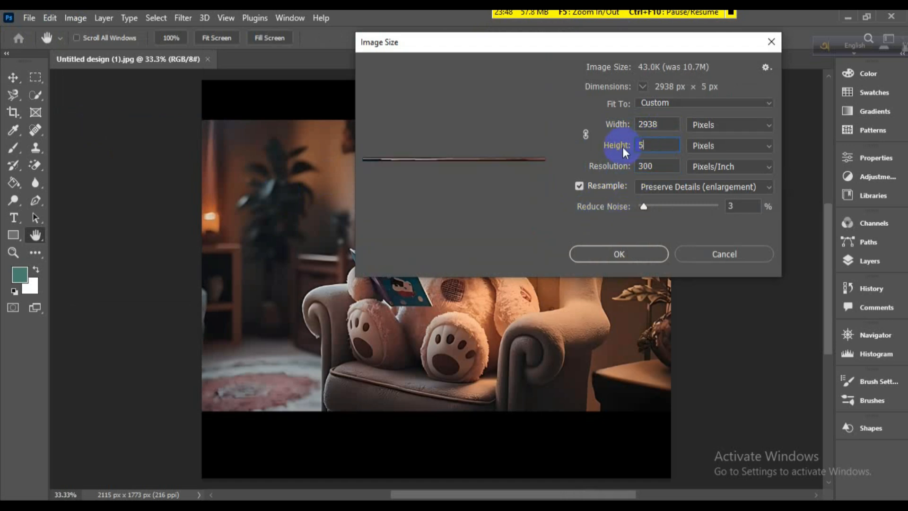
pyautogui.doubleClick(634, 126)
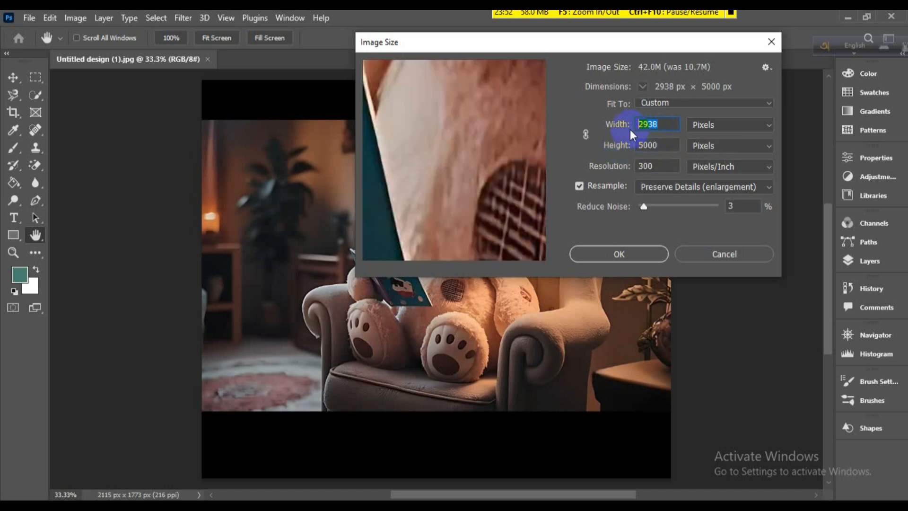
pyautogui.write('5000')
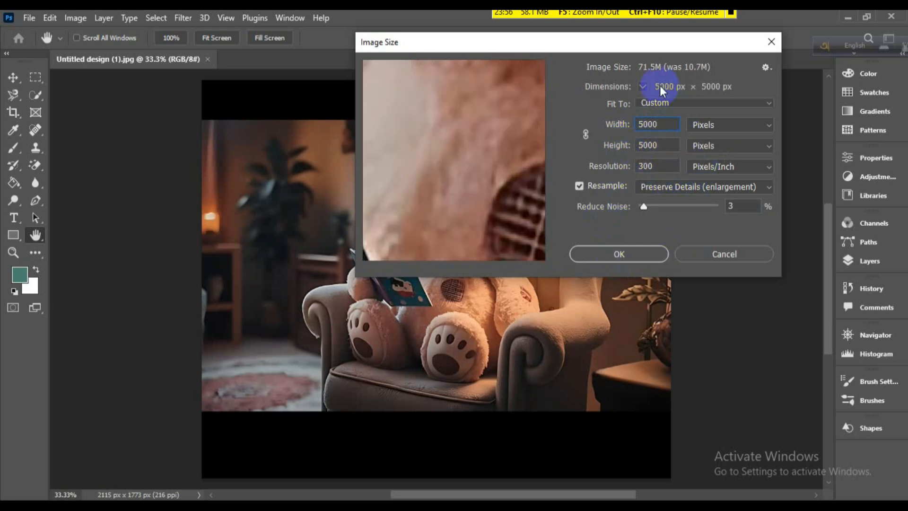
pyautogui.click(623, 257)
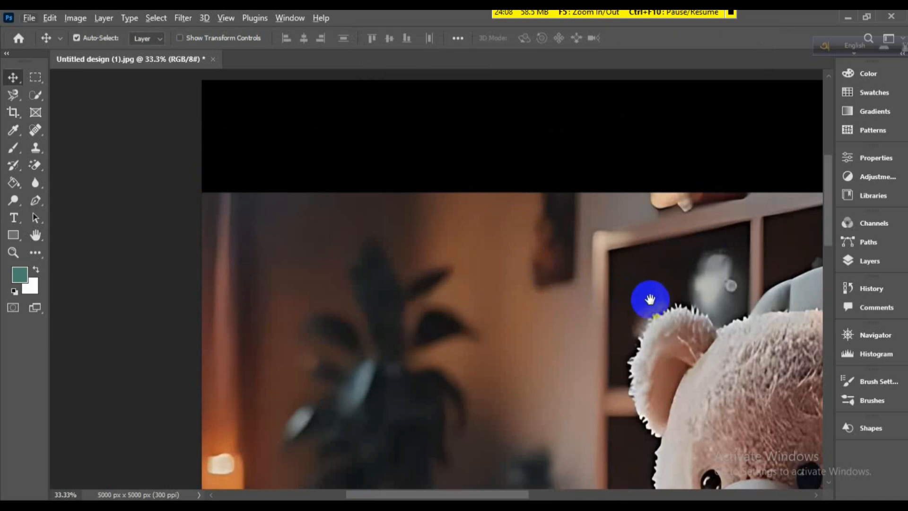
# Step: Start a Curves adjustment on the image and set the RGB curve's midpoint to about input 141, output 135
pyautogui.moveTo(648, 300); pyautogui.dragTo(441, 213)
pyautogui.moveTo(546, 274); pyautogui.dragTo(411, 216)
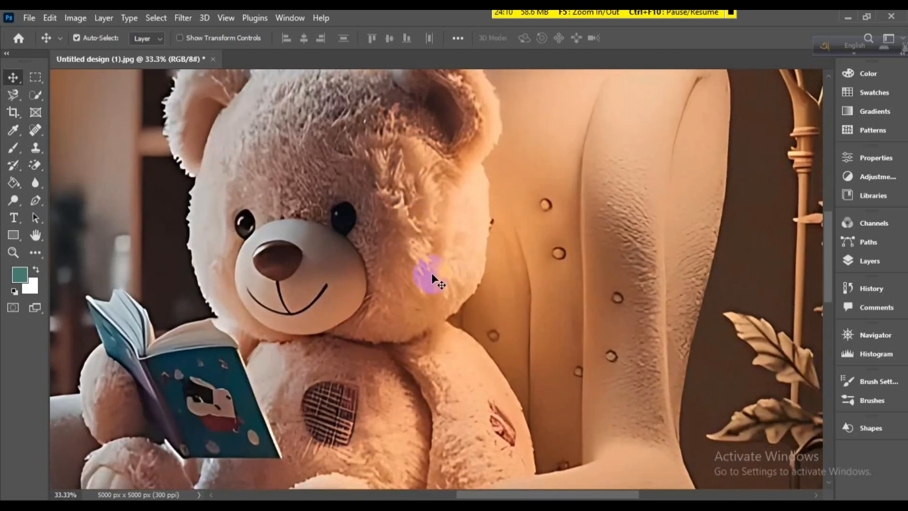
pyautogui.scroll(-2, 390, 257)
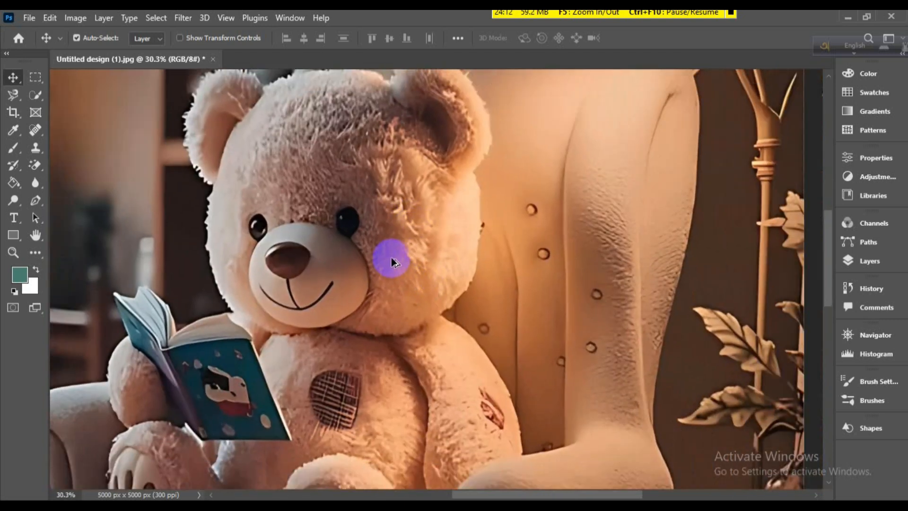
pyautogui.scroll(-3, 390, 257)
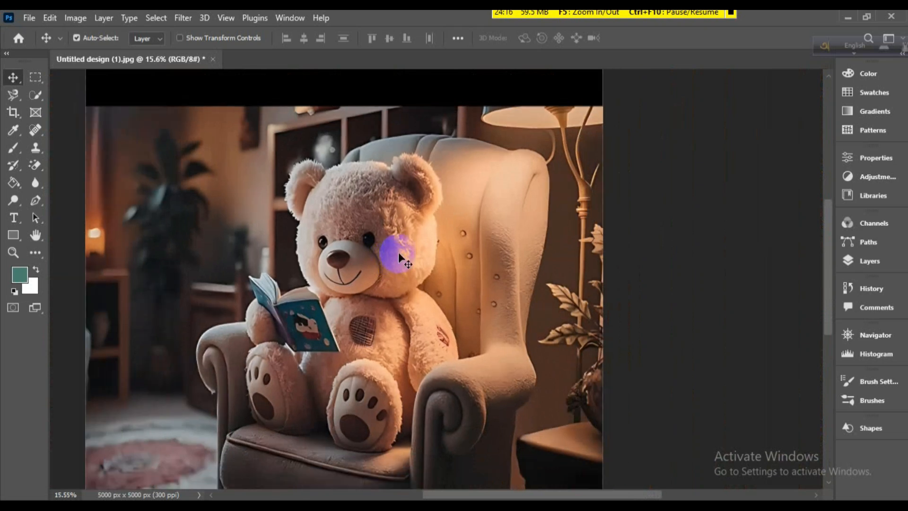
pyautogui.moveTo(438, 254); pyautogui.dragTo(409, 240)
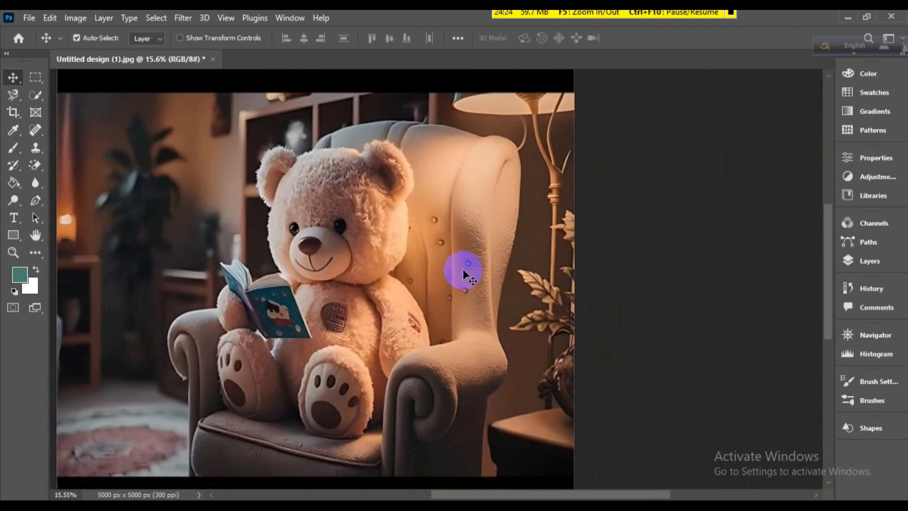
pyautogui.press('ctrl')
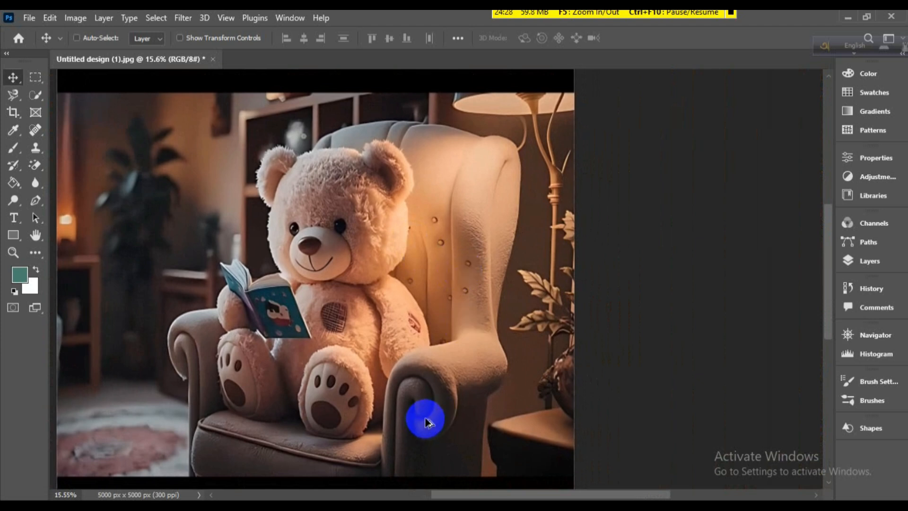
pyautogui.hotkey('ctrl', 'm')
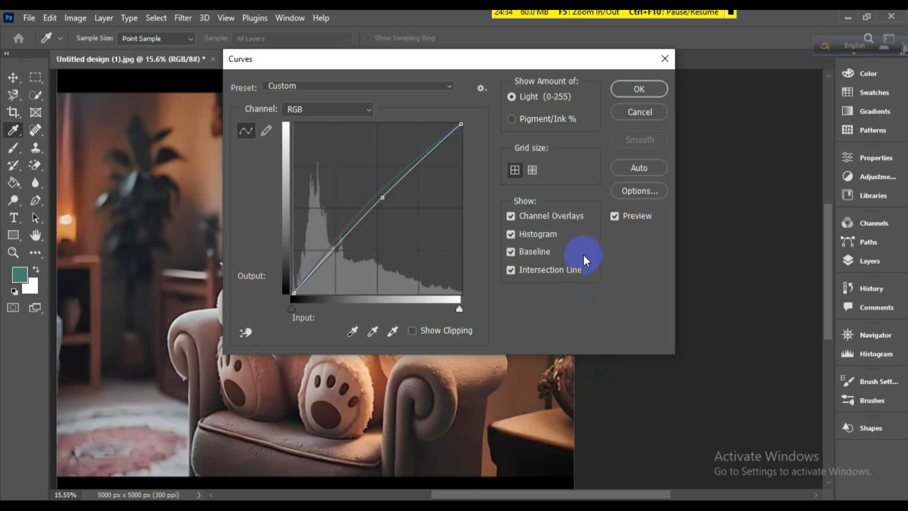
pyautogui.moveTo(450, 64); pyautogui.dragTo(755, 30)
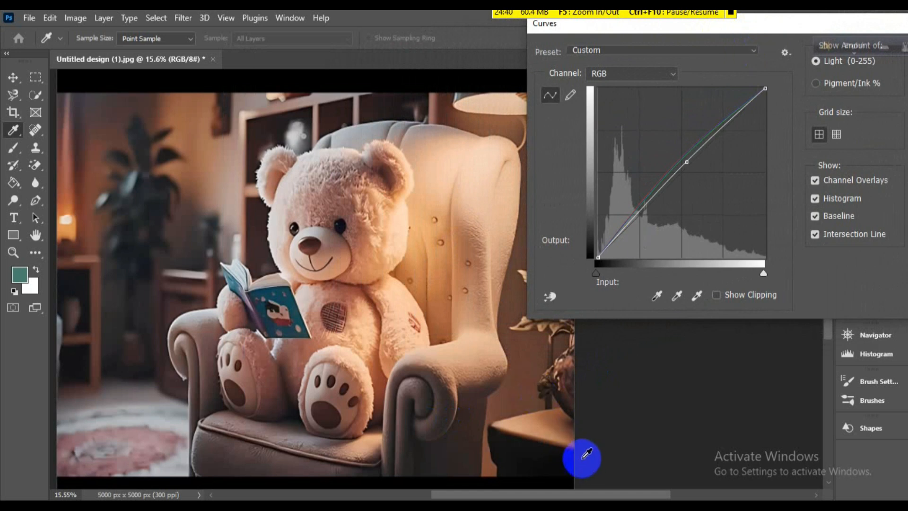
pyautogui.click(685, 162)
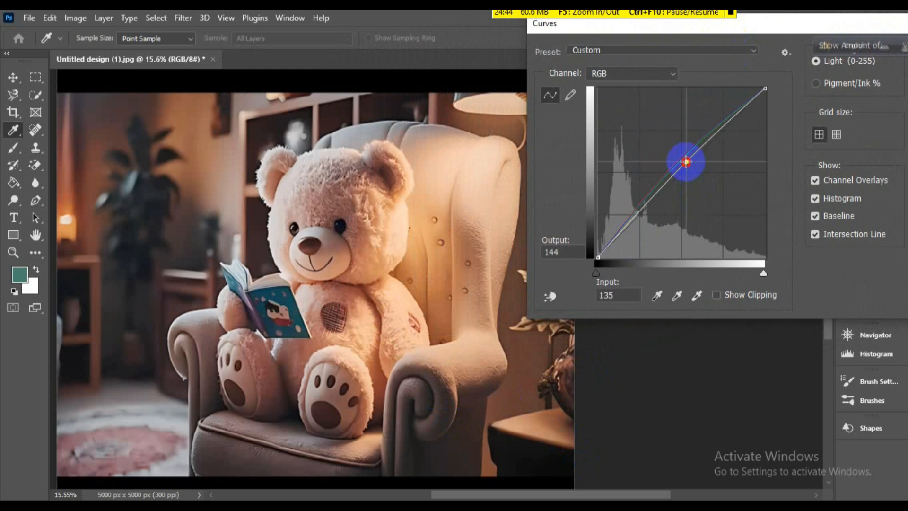
pyautogui.moveTo(686, 161); pyautogui.dragTo(685, 163)
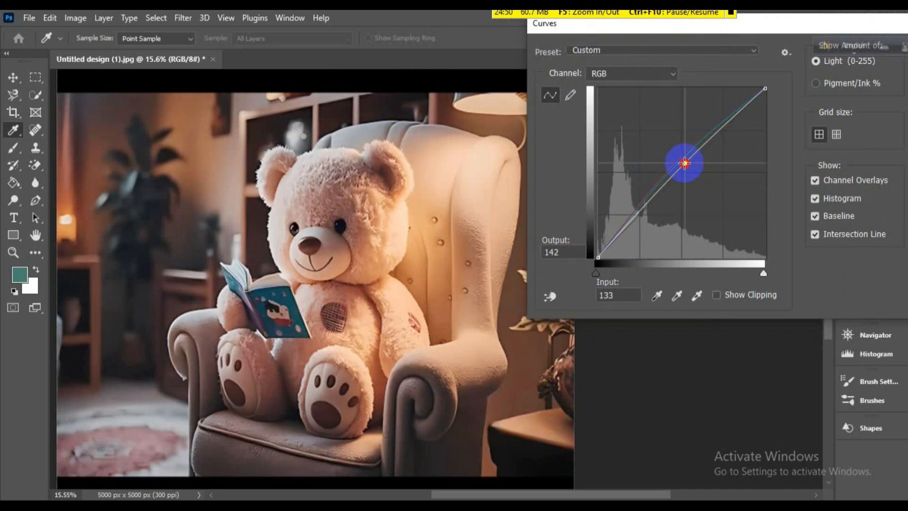
pyautogui.moveTo(684, 163); pyautogui.dragTo(685, 165)
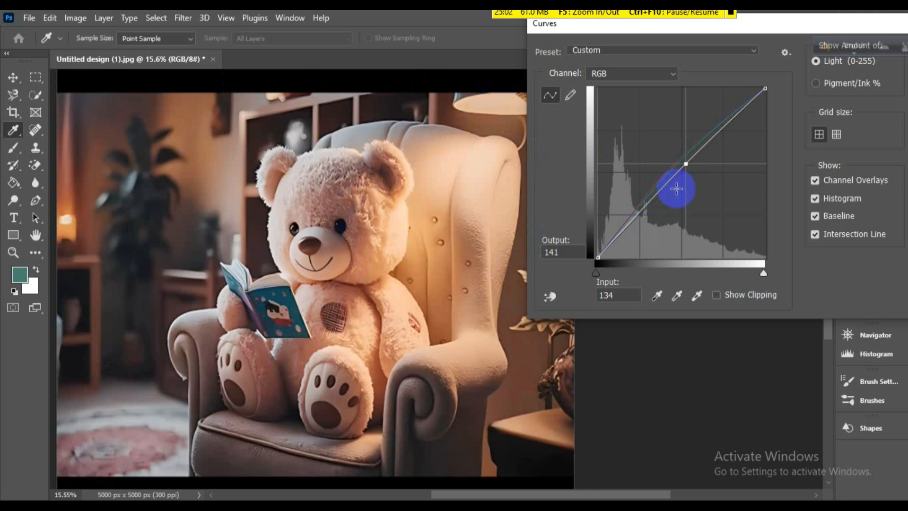
pyautogui.moveTo(685, 163); pyautogui.dragTo(690, 168)
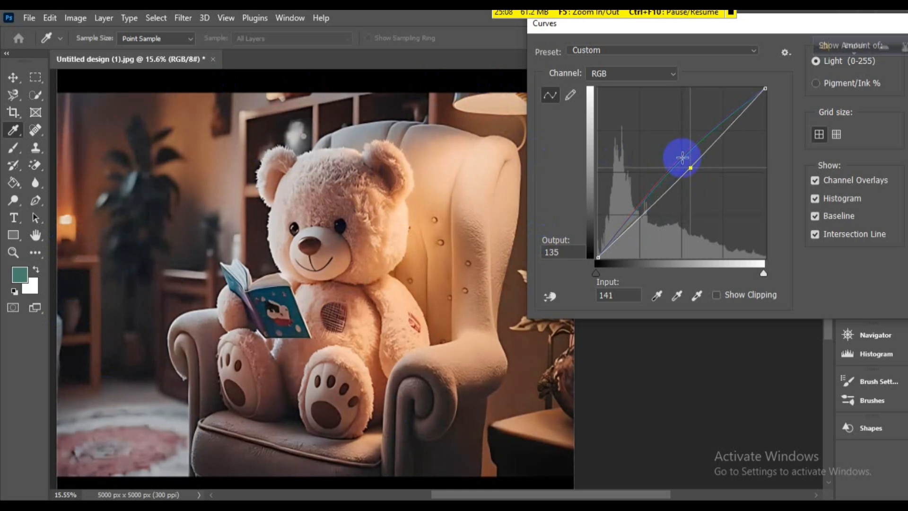
# Step: Try adding a second point to the RGB curve at about input 121, output 141, and undo it
pyautogui.click(686, 160)
pyautogui.hotkey('ctrl', 'z')
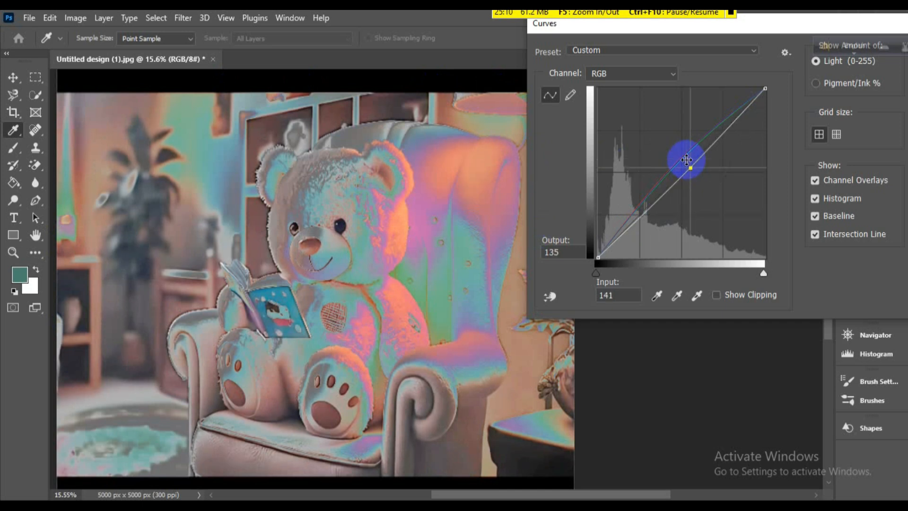
pyautogui.click(673, 73)
pyautogui.click(673, 72)
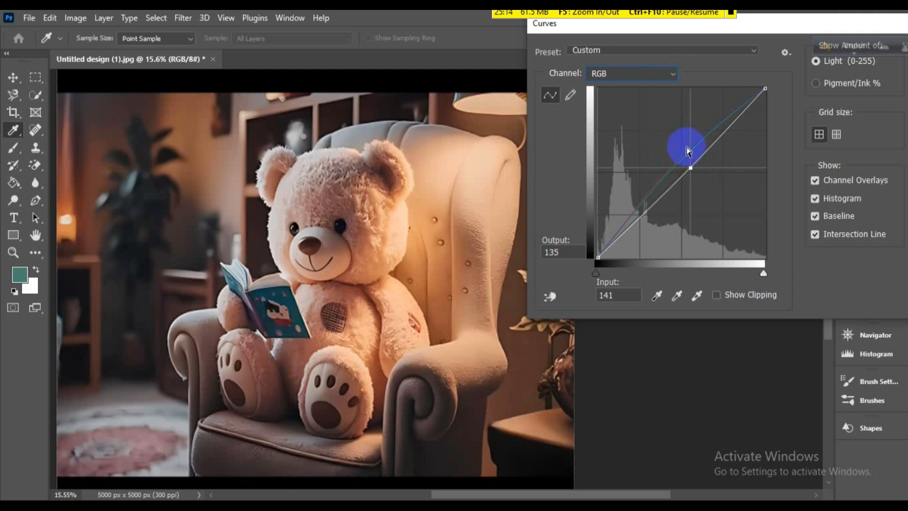
pyautogui.moveTo(680, 156); pyautogui.dragTo(677, 164)
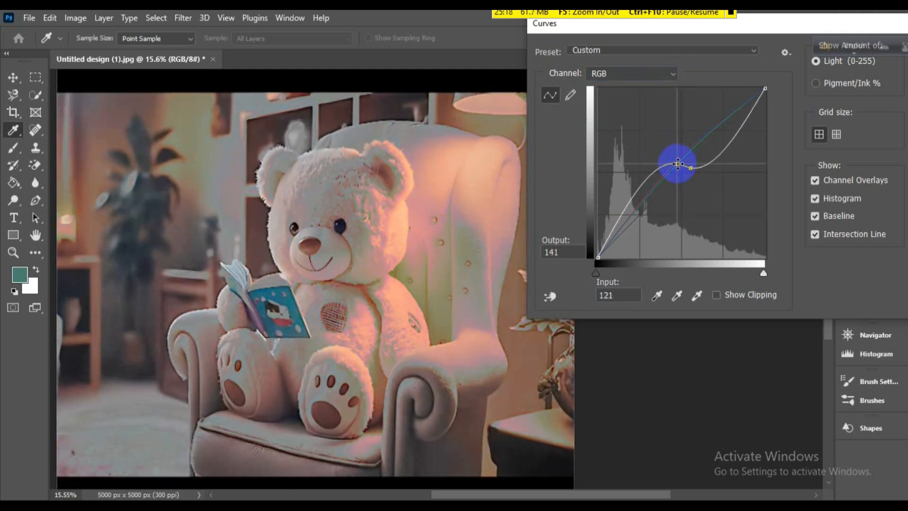
pyautogui.hotkey('ctrl', 'z')
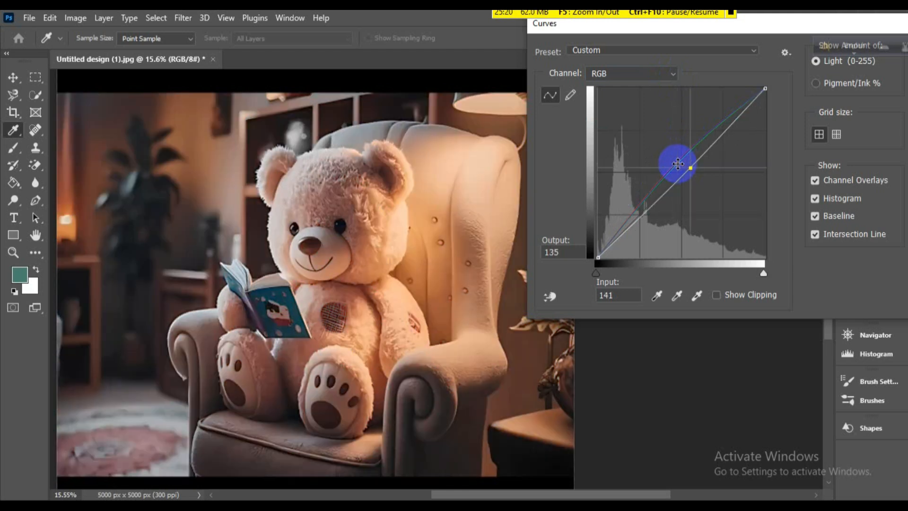
# Step: Add a point to the Red channel's curve at about input 111, output 129
pyautogui.click(670, 73)
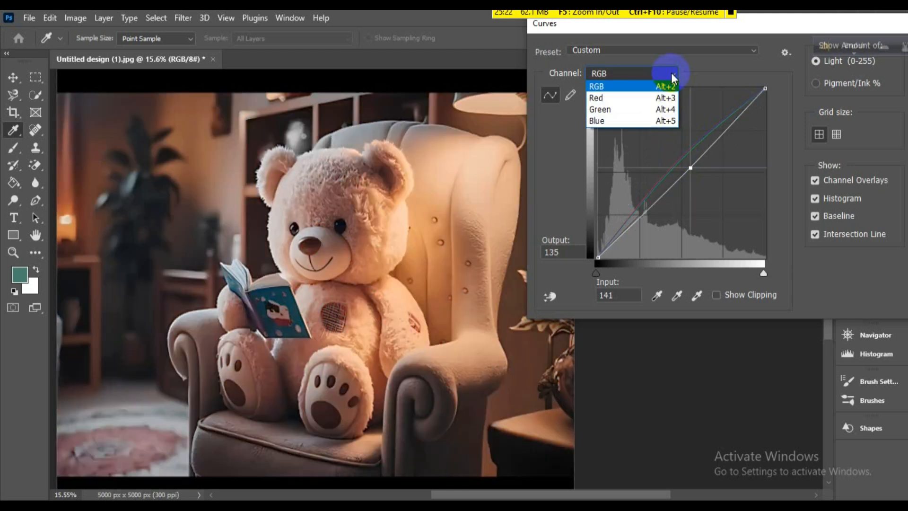
pyautogui.click(600, 97)
pyautogui.click(674, 172)
pyautogui.moveTo(675, 172)
pyautogui.mouseDown()
pyautogui.moveTo(660, 156)
pyautogui.moveTo(670, 174)
pyautogui.mouseUp()
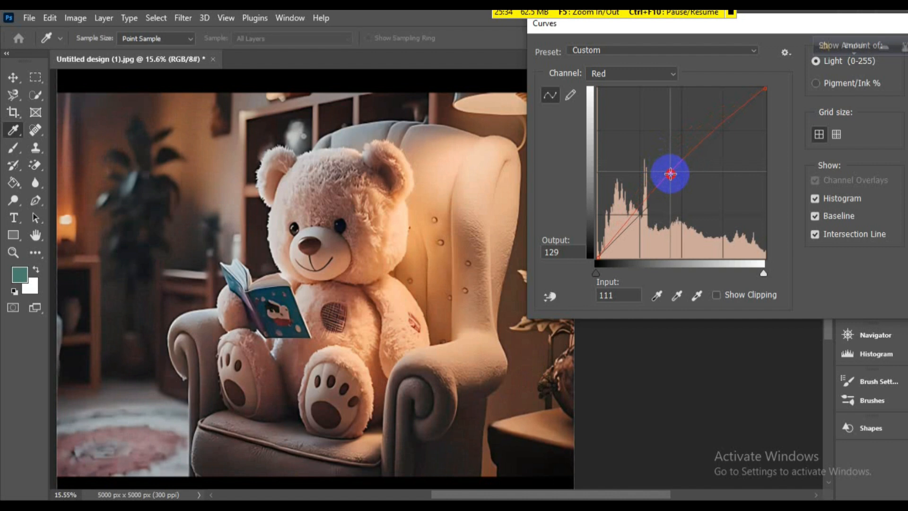
# Step: Add a point to the Green channel's curve at about input 132, output 147
pyautogui.click(671, 74)
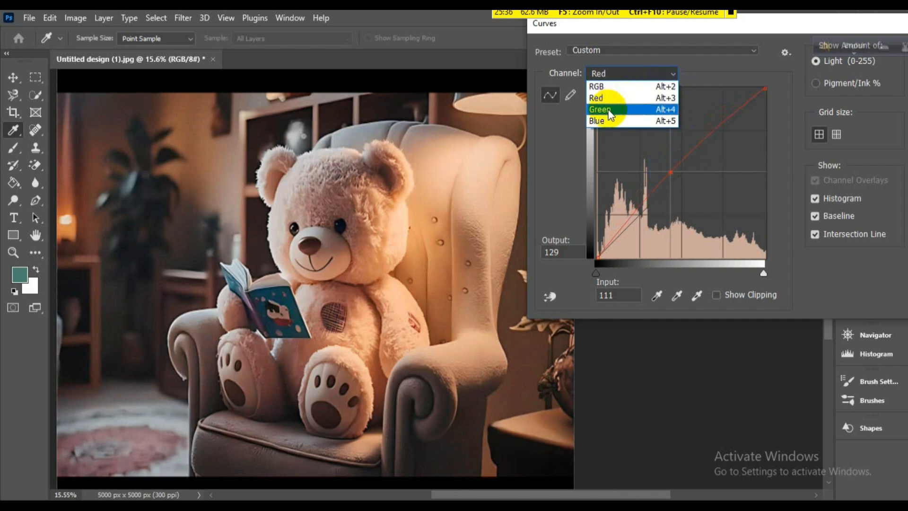
pyautogui.click(609, 109)
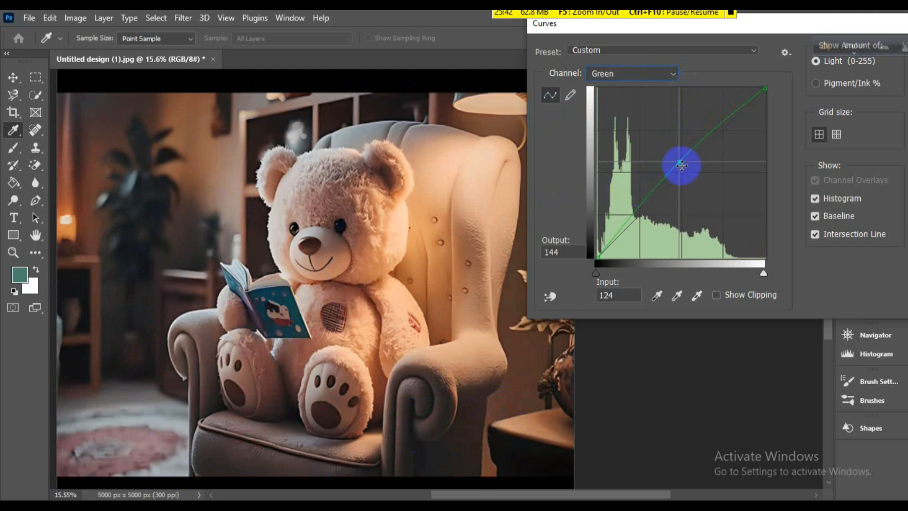
pyautogui.moveTo(678, 162); pyautogui.dragTo(685, 160)
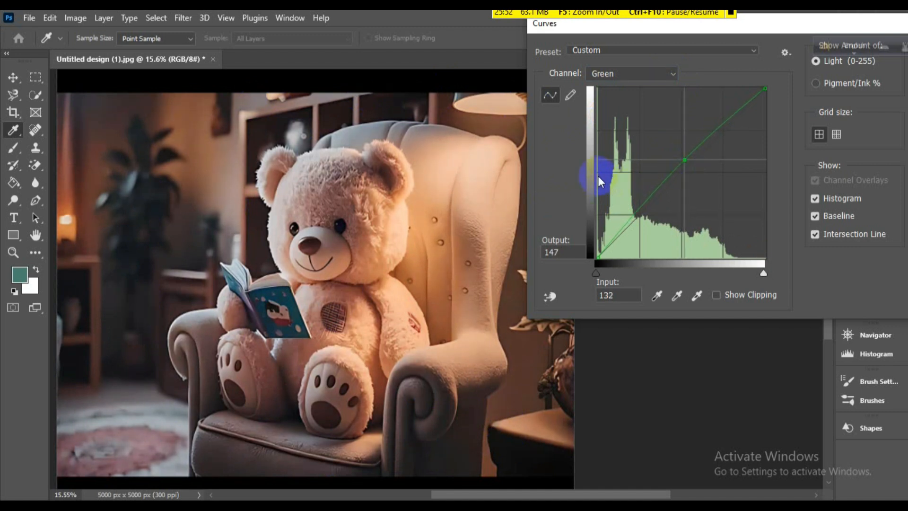
# Step: Add a point to the Blue channel's curve at about input 127, output 163, and apply the Curves adjustment
pyautogui.click(662, 75)
pyautogui.click(615, 119)
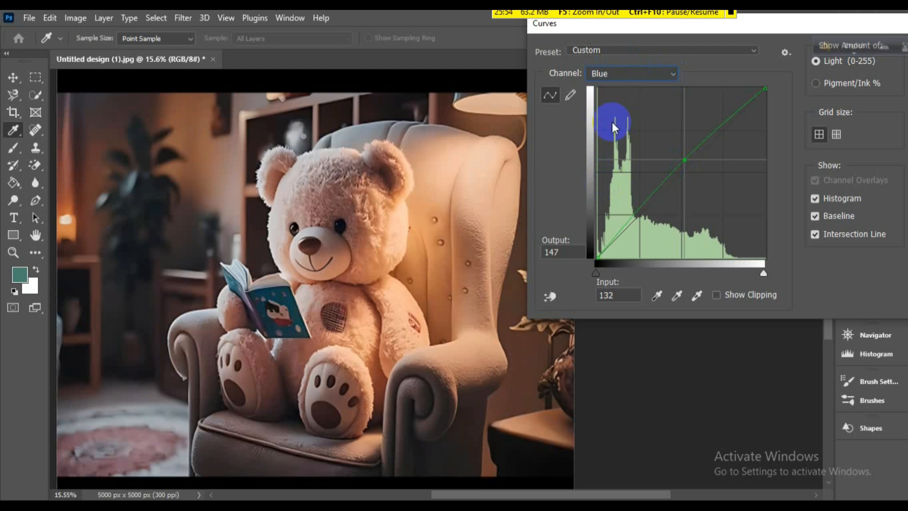
pyautogui.click(690, 152)
pyautogui.moveTo(689, 153); pyautogui.dragTo(683, 149)
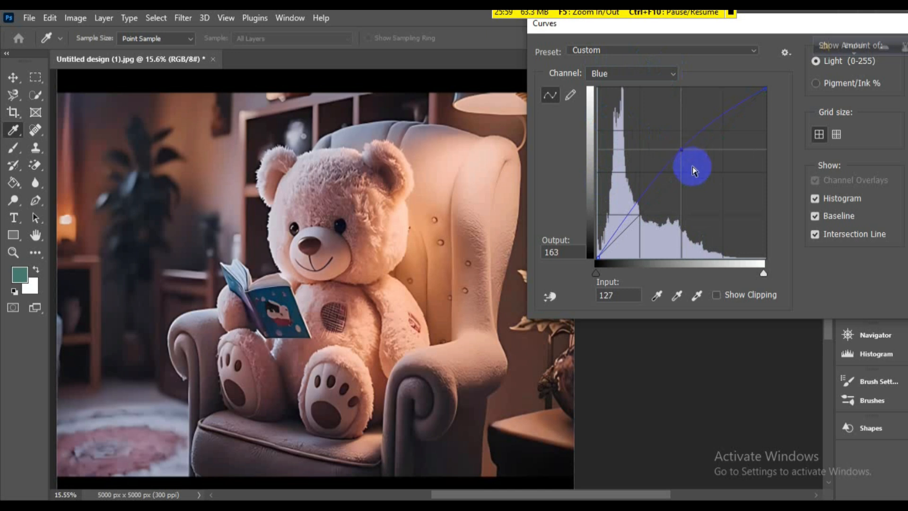
pyautogui.click(671, 76)
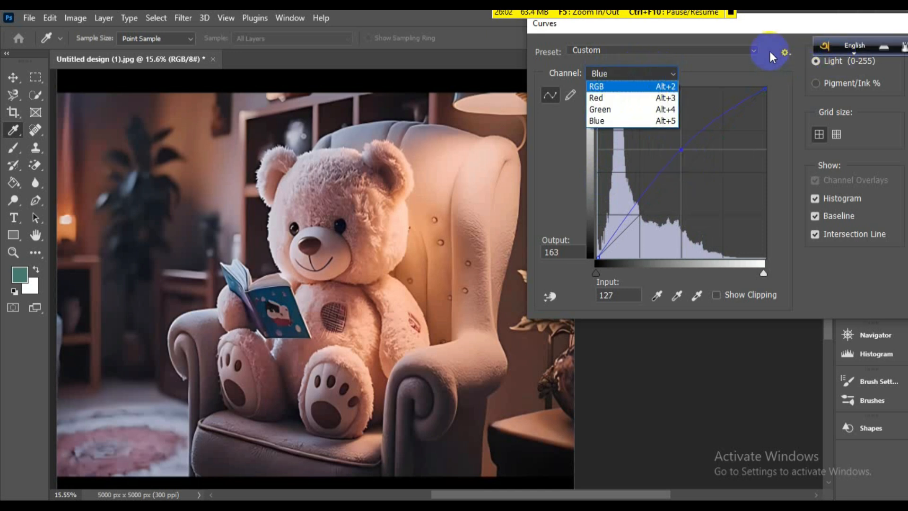
pyautogui.click(782, 46)
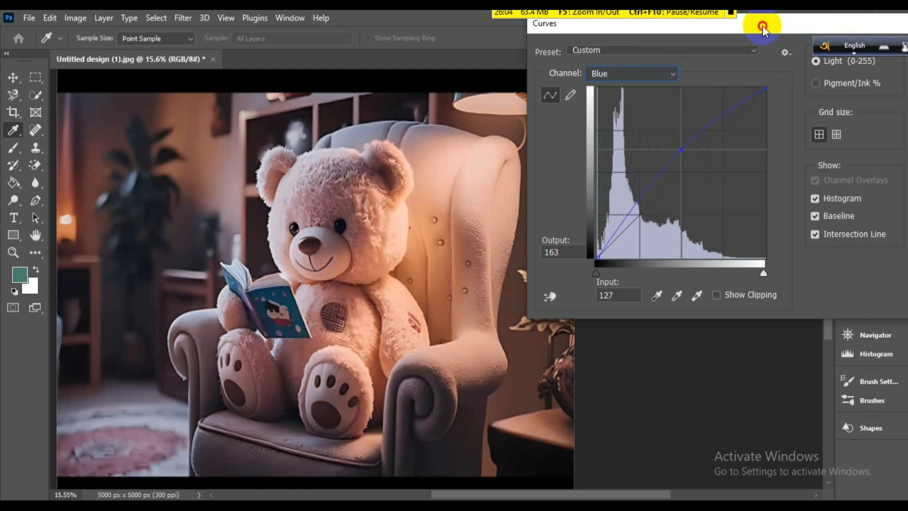
pyautogui.moveTo(762, 25); pyautogui.dragTo(690, 59)
pyautogui.click(870, 86)
pyautogui.press('v')
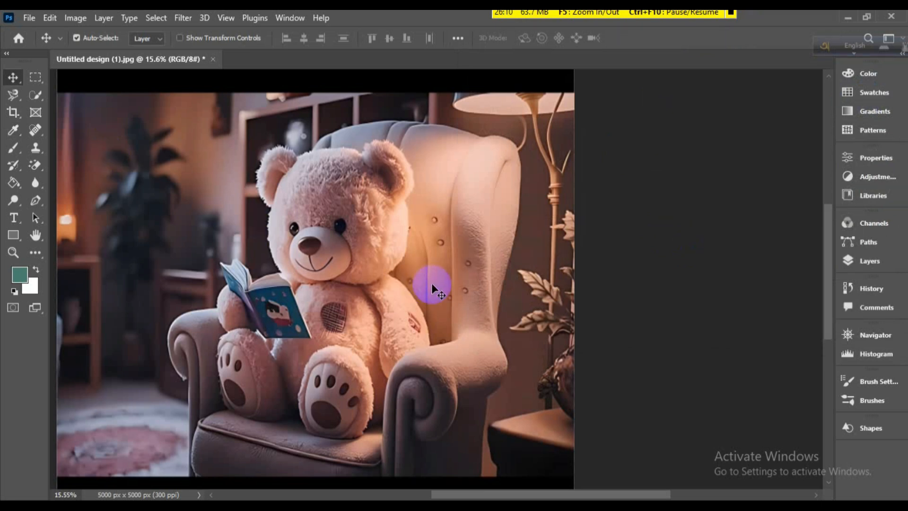
# Step: Check the file format, quality options and estimated file size in Save for Web (Legacy), and leave without saving
pyautogui.click(191, 14)
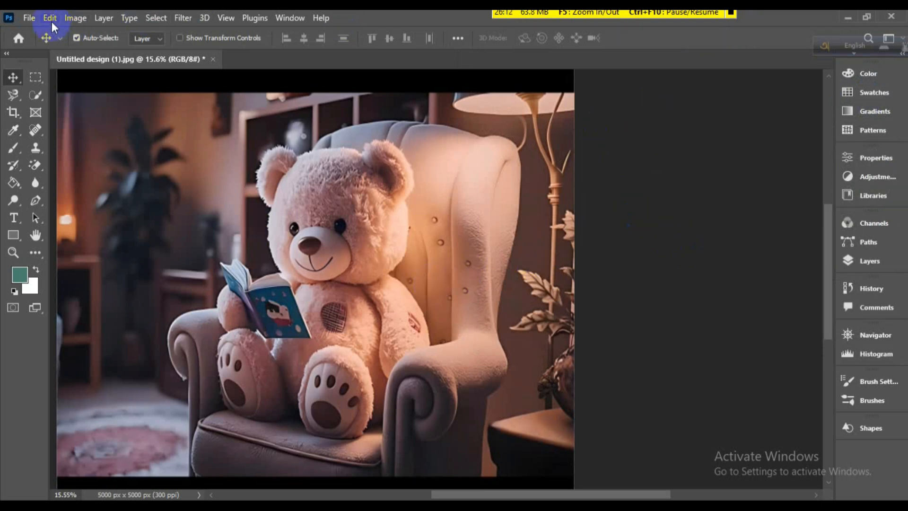
pyautogui.click(30, 18)
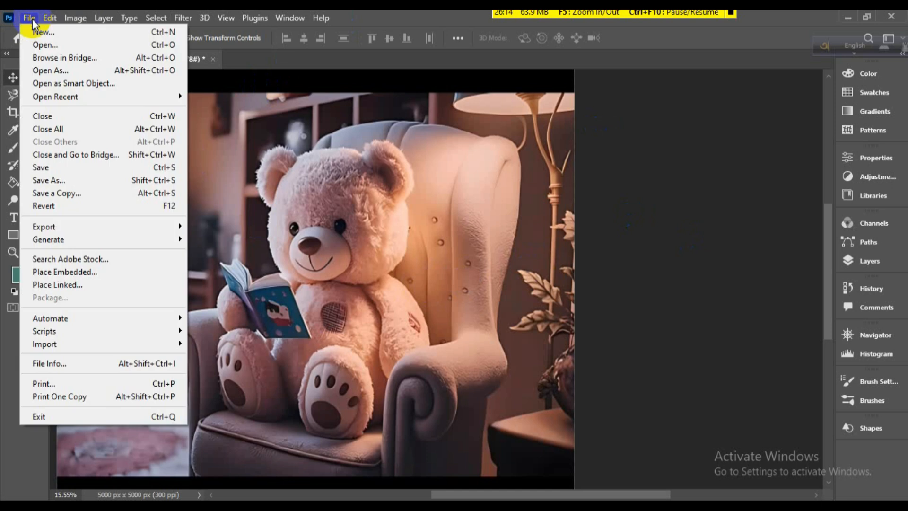
pyautogui.moveTo(41, 226)
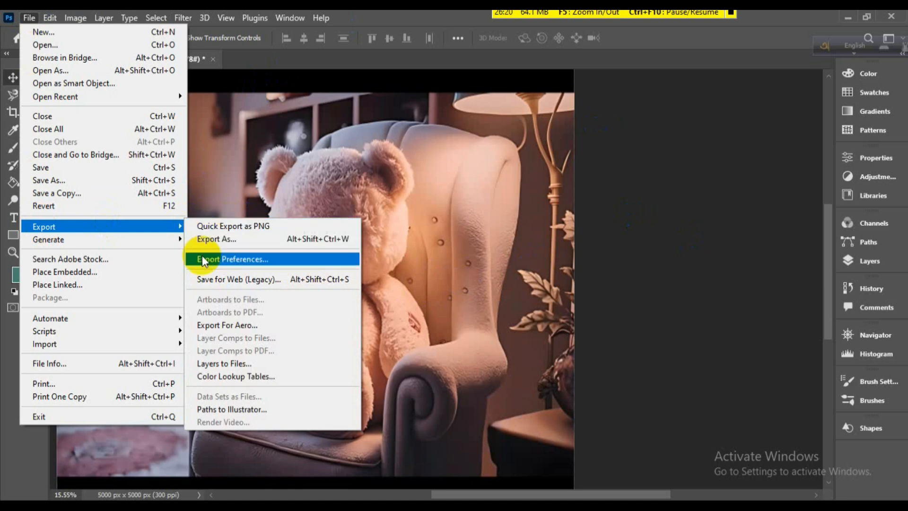
pyautogui.click(240, 280)
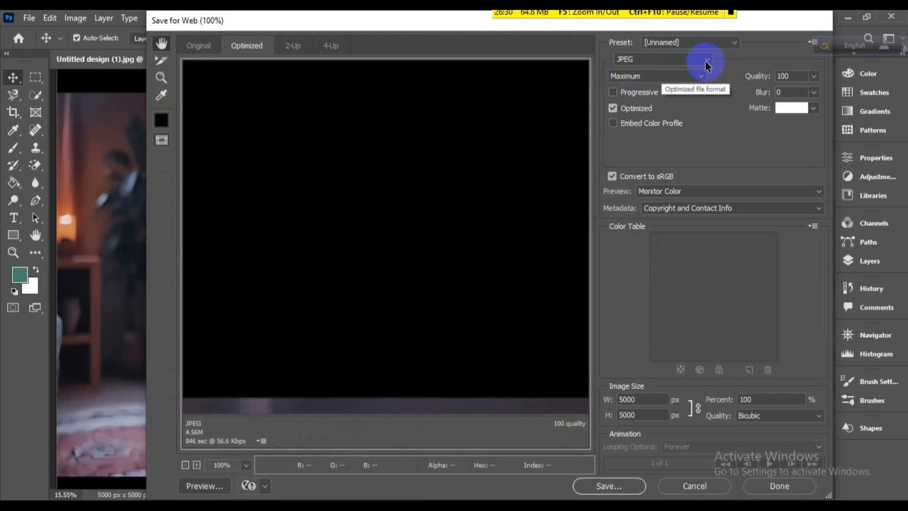
pyautogui.click(706, 61)
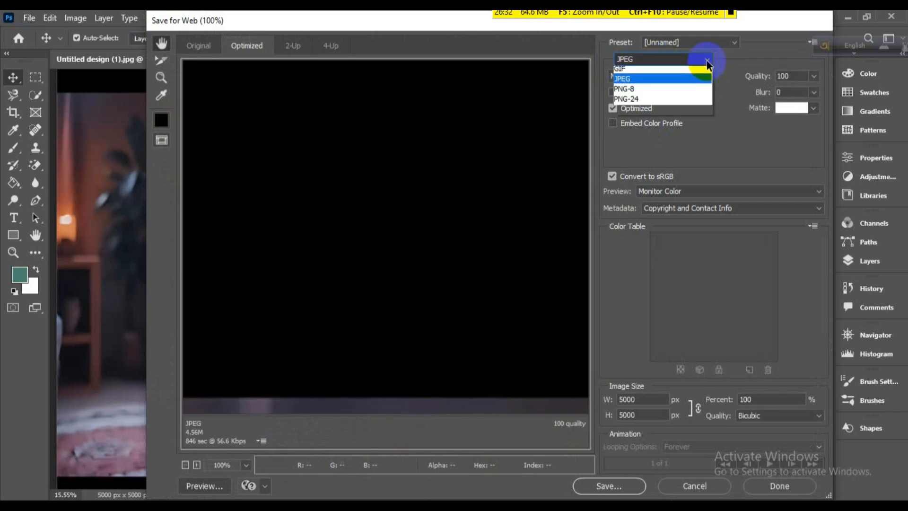
pyautogui.click(706, 61)
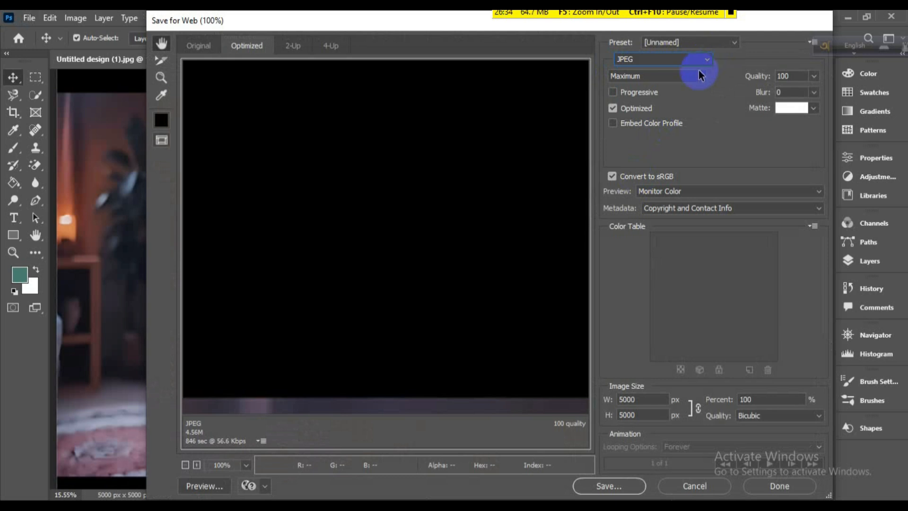
pyautogui.click(700, 77)
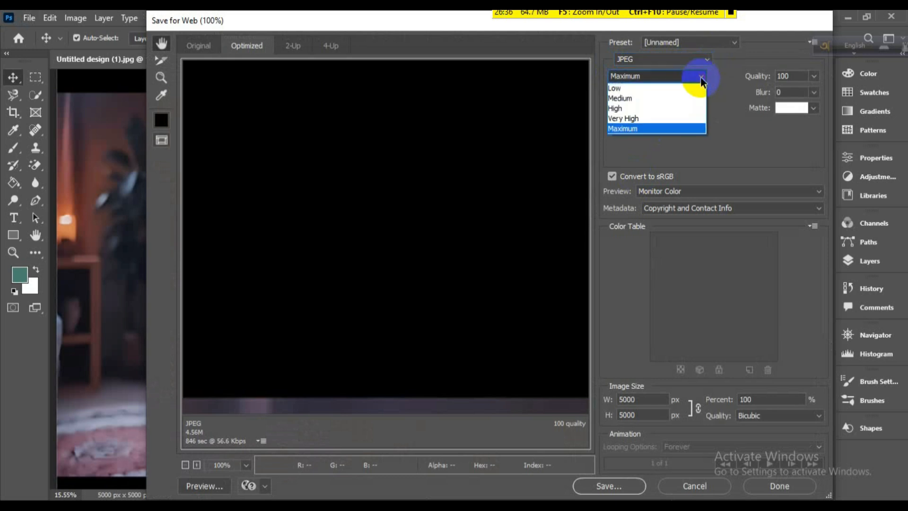
pyautogui.click(700, 76)
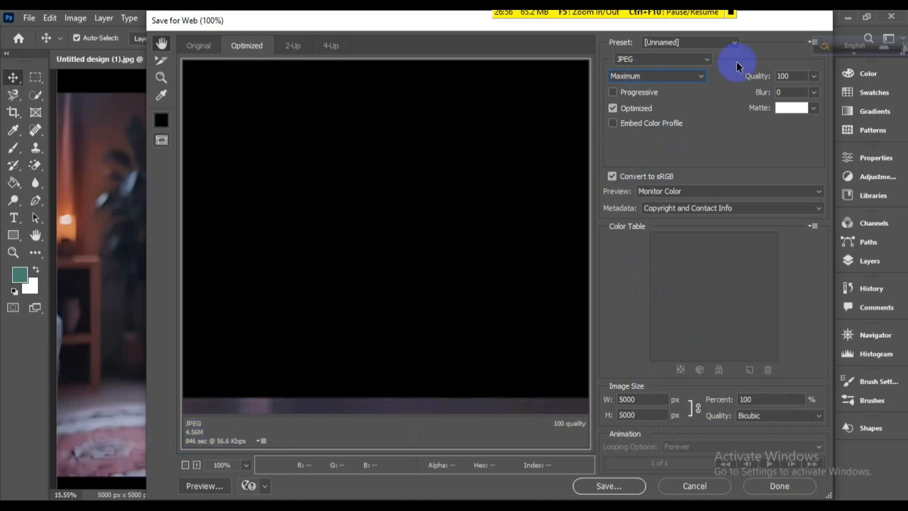
pyautogui.click(693, 485)
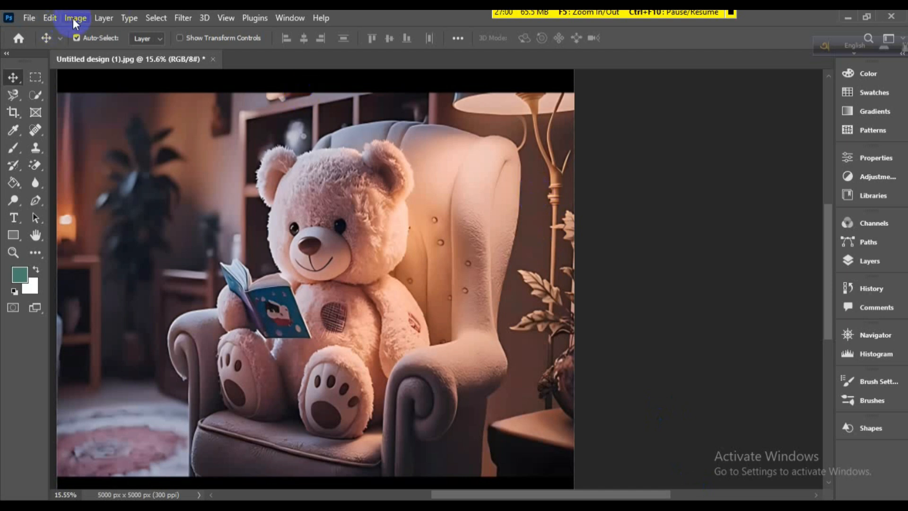
# Step: Start a second Curves adjustment and set an RGB curve point at about input 134, output 140
pyautogui.press('ctrl')
pyautogui.hotkey('ctrl', 'm')
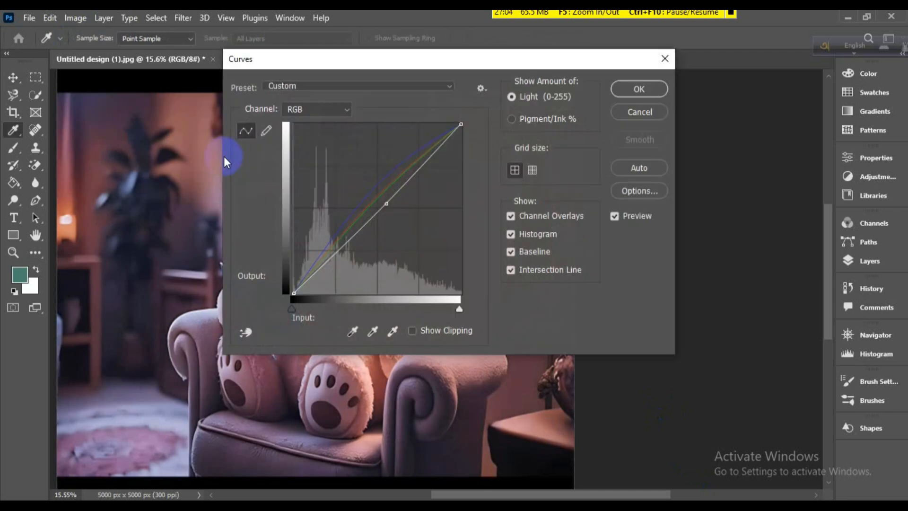
pyautogui.moveTo(421, 61); pyautogui.dragTo(688, 56)
pyautogui.moveTo(652, 198); pyautogui.dragTo(650, 195)
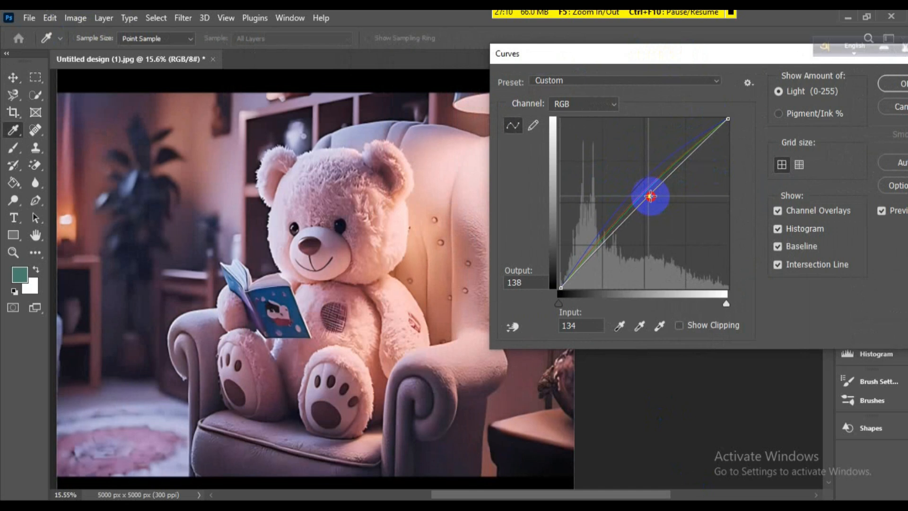
pyautogui.moveTo(643, 189); pyautogui.dragTo(648, 195)
# Step: Place a point on the second adjustment's Red curve at about input 114, output 123
pyautogui.click(614, 104)
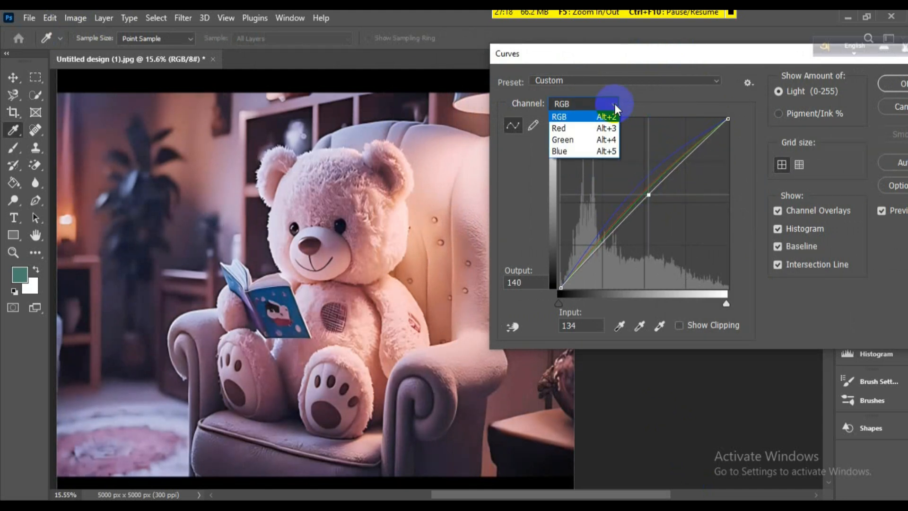
pyautogui.click(574, 128)
pyautogui.moveTo(634, 201); pyautogui.dragTo(636, 205)
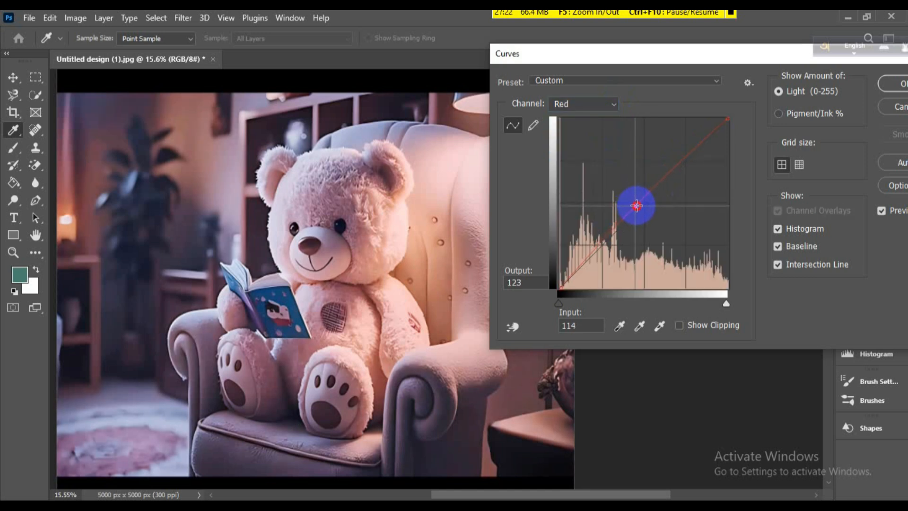
# Step: Place a point on the Green curve at about input 128, output 145, and apply the second Curves adjustment
pyautogui.click(609, 104)
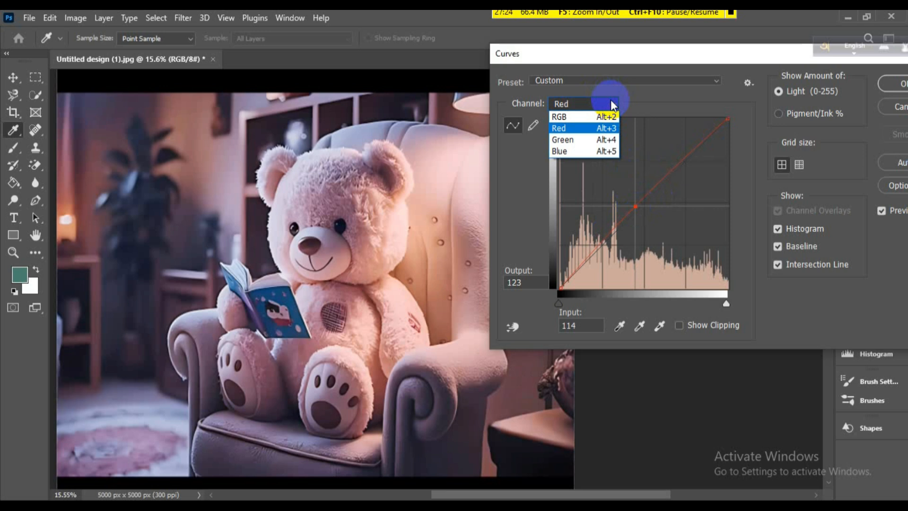
pyautogui.click(600, 140)
pyautogui.moveTo(644, 189); pyautogui.dragTo(644, 190)
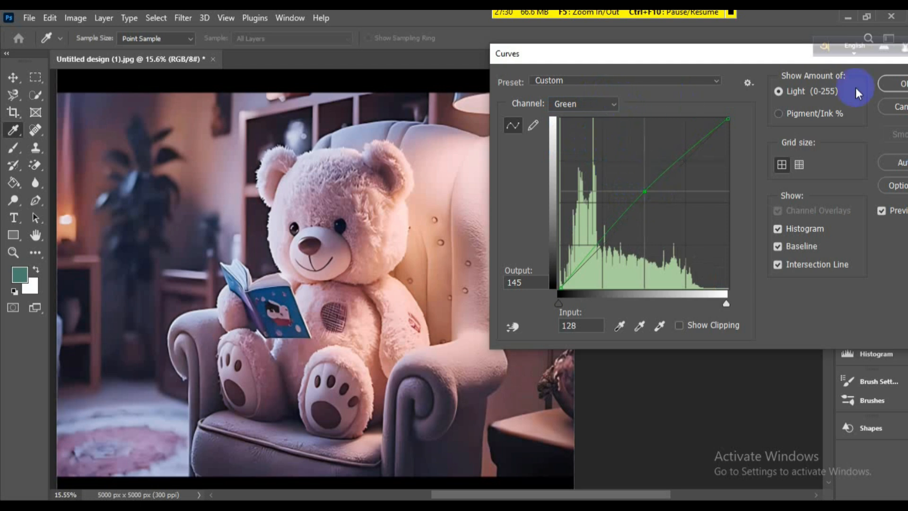
pyautogui.click(892, 84)
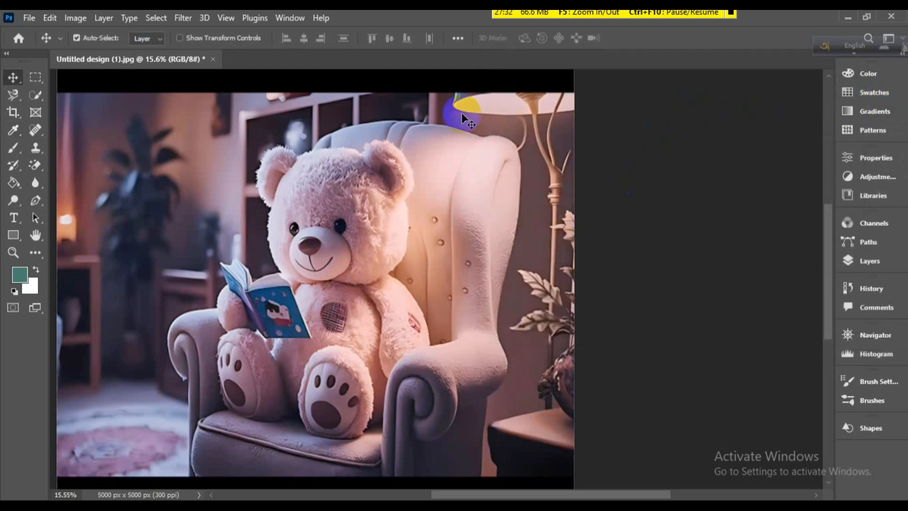
# Step: Export the image with Save for Web (Legacy) as a maximum-quality JPEG named 11 in the burger folder
pyautogui.click(27, 19)
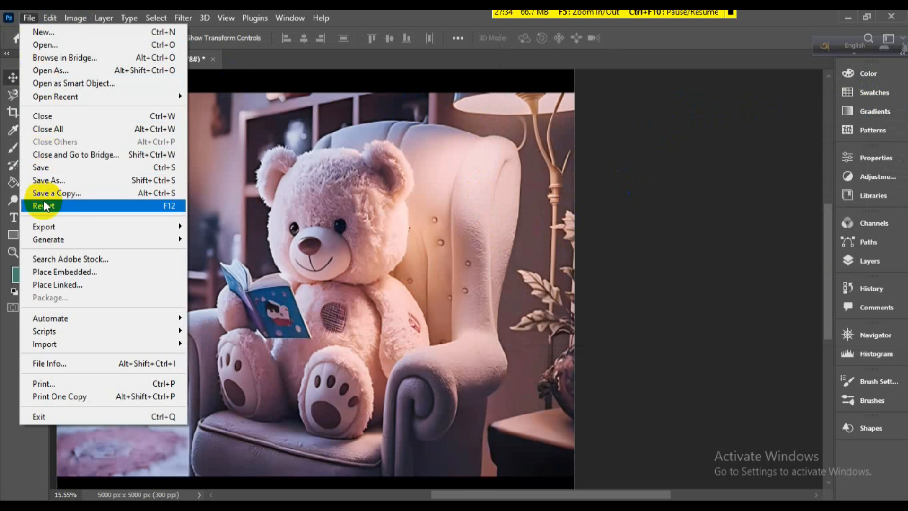
pyautogui.moveTo(47, 227)
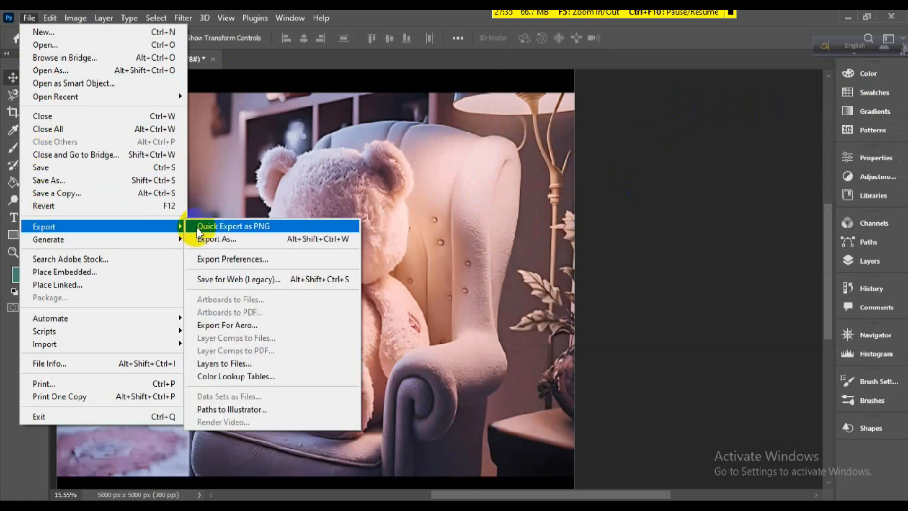
pyautogui.click(221, 278)
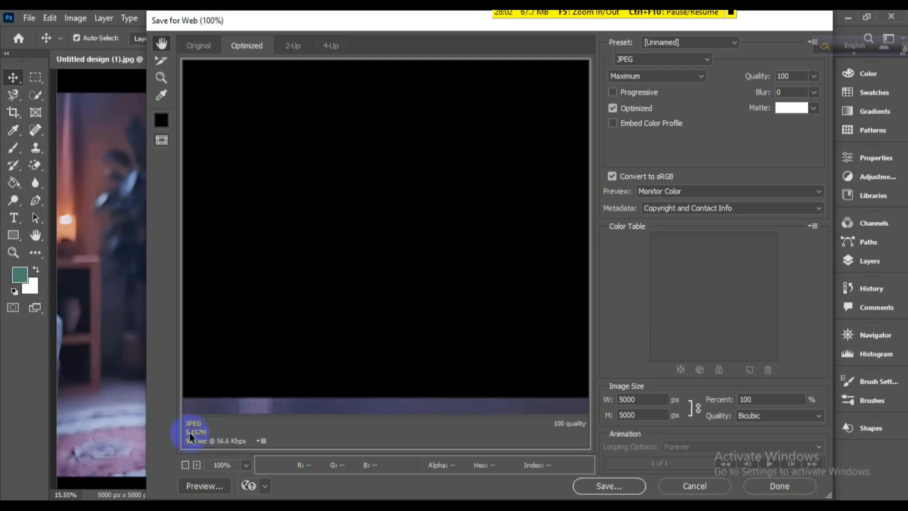
pyautogui.click(608, 487)
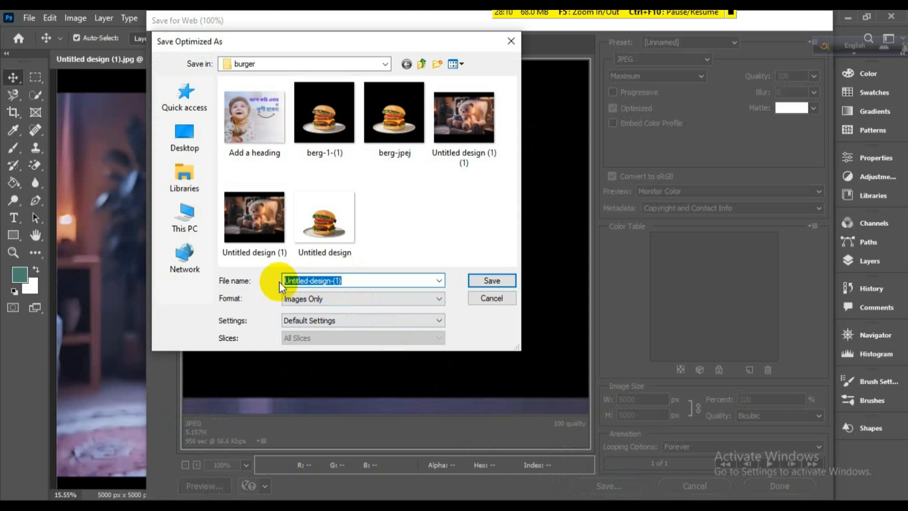
pyautogui.write('11')
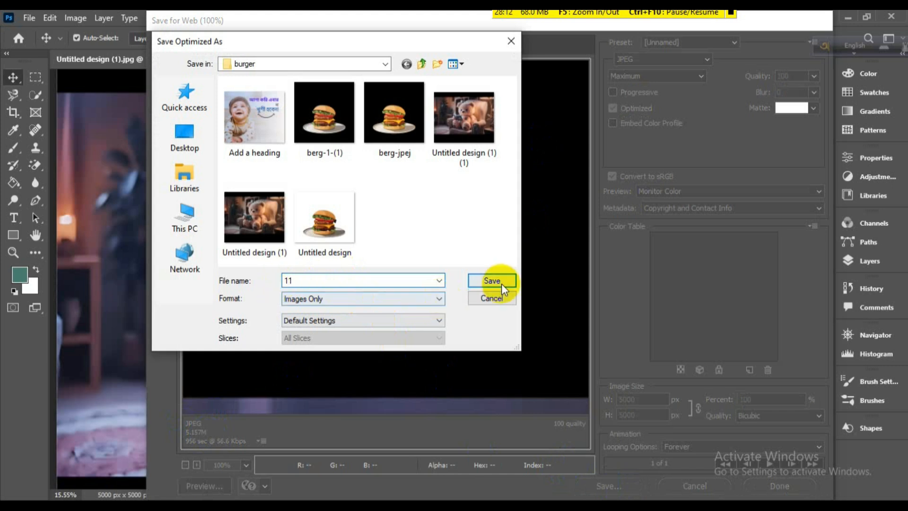
pyautogui.click(492, 282)
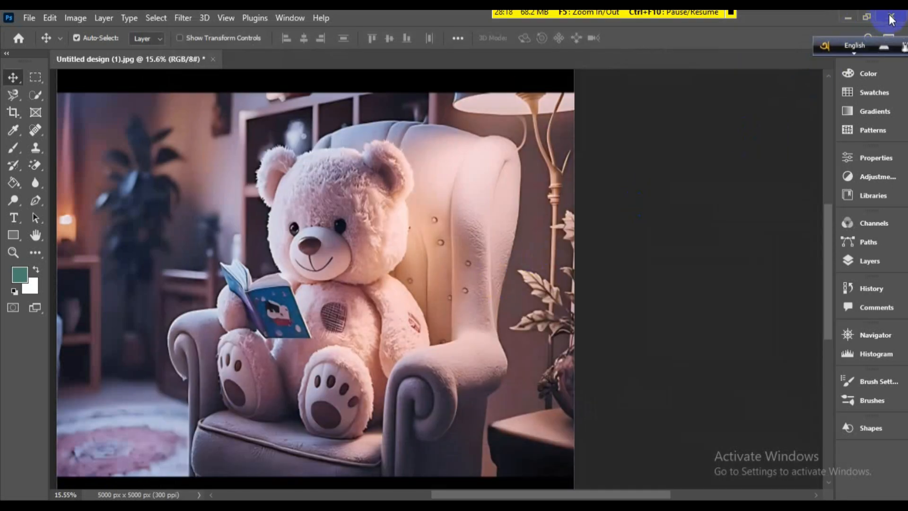
# Step: Switch to the burger folder in File Explorer, open the image Untitled design (1) (1), and move its viewer beside the file list
pyautogui.click(71, 508)
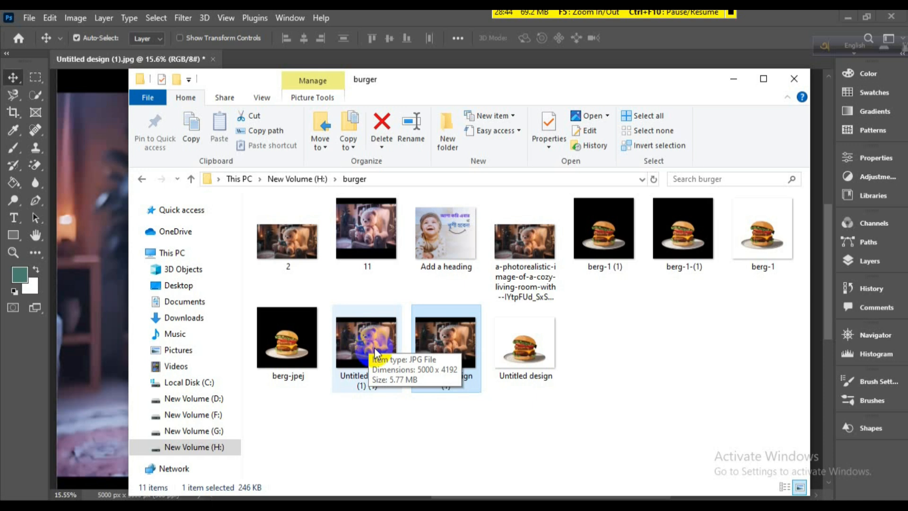
pyautogui.click(361, 344)
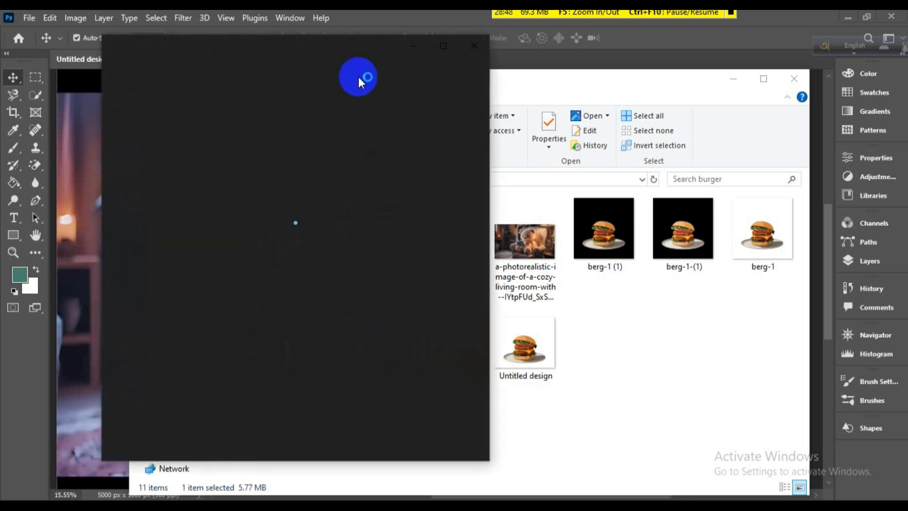
pyautogui.moveTo(371, 51); pyautogui.dragTo(721, 52)
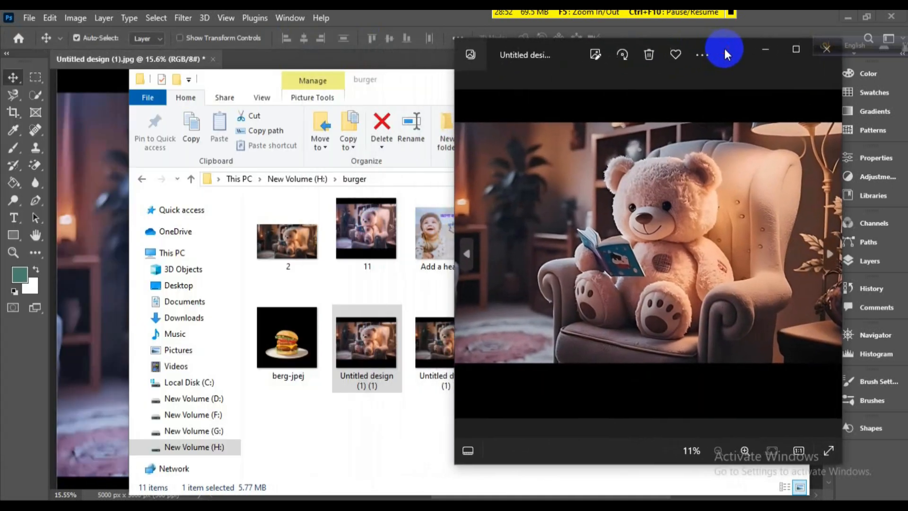
# Step: Open the exported image 11 from the burger folder and place its viewer beside the Untitled design (1) (1) viewer to compare their colors
pyautogui.click(365, 235)
pyautogui.doubleClick(367, 237)
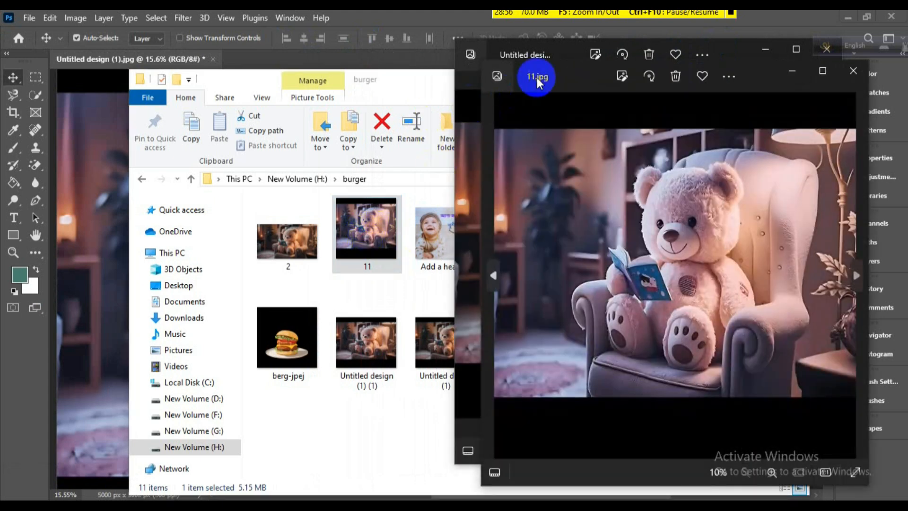
pyautogui.moveTo(578, 74); pyautogui.dragTo(165, 48)
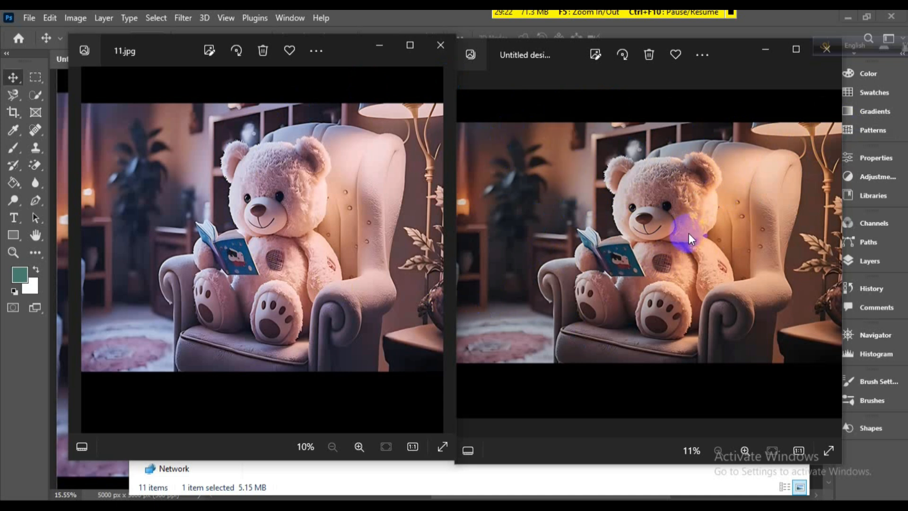
pyautogui.moveTo(330, 189); pyautogui.dragTo(314, 260)
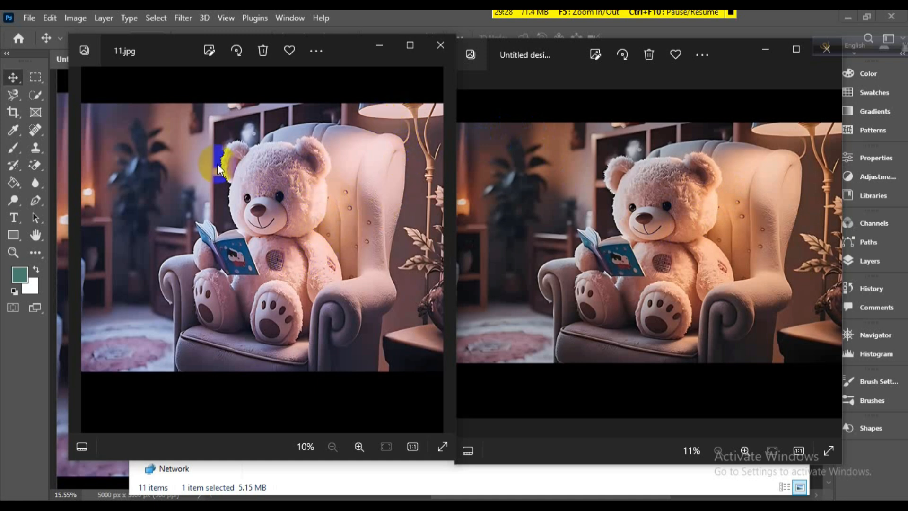
pyautogui.click(175, 229)
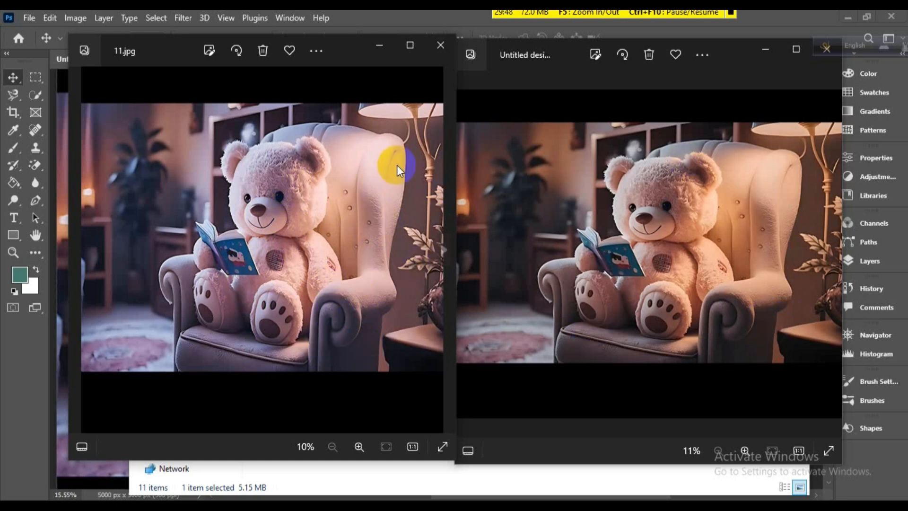
# Step: Close both image viewers and the burger folder window
pyautogui.click(440, 46)
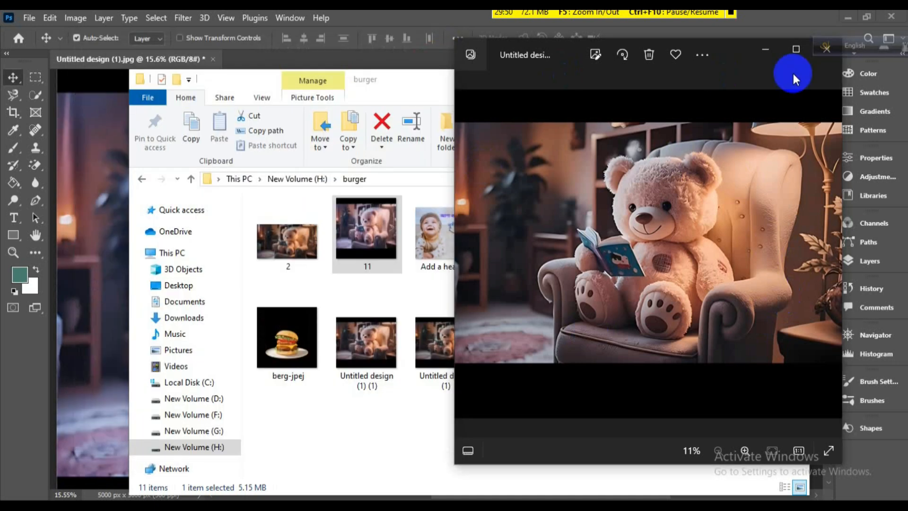
pyautogui.moveTo(744, 46); pyautogui.dragTo(641, 57)
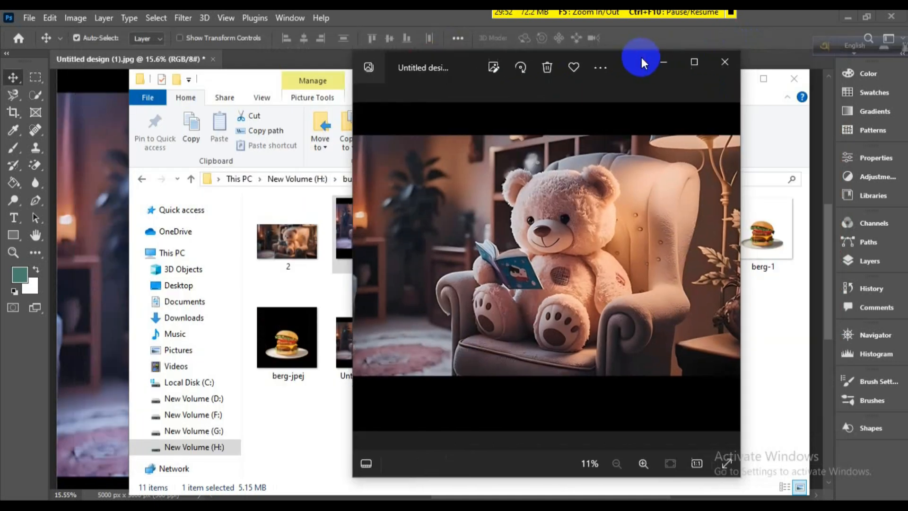
pyautogui.click(724, 61)
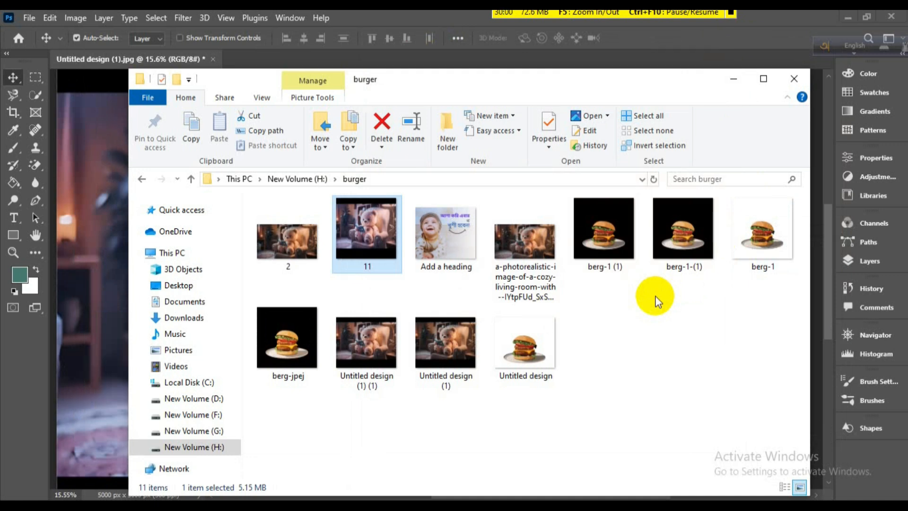
pyautogui.click(795, 79)
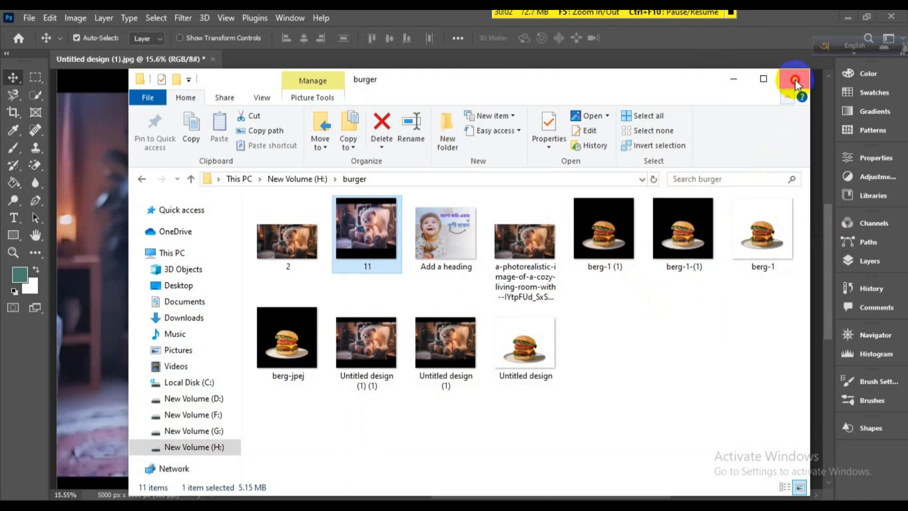